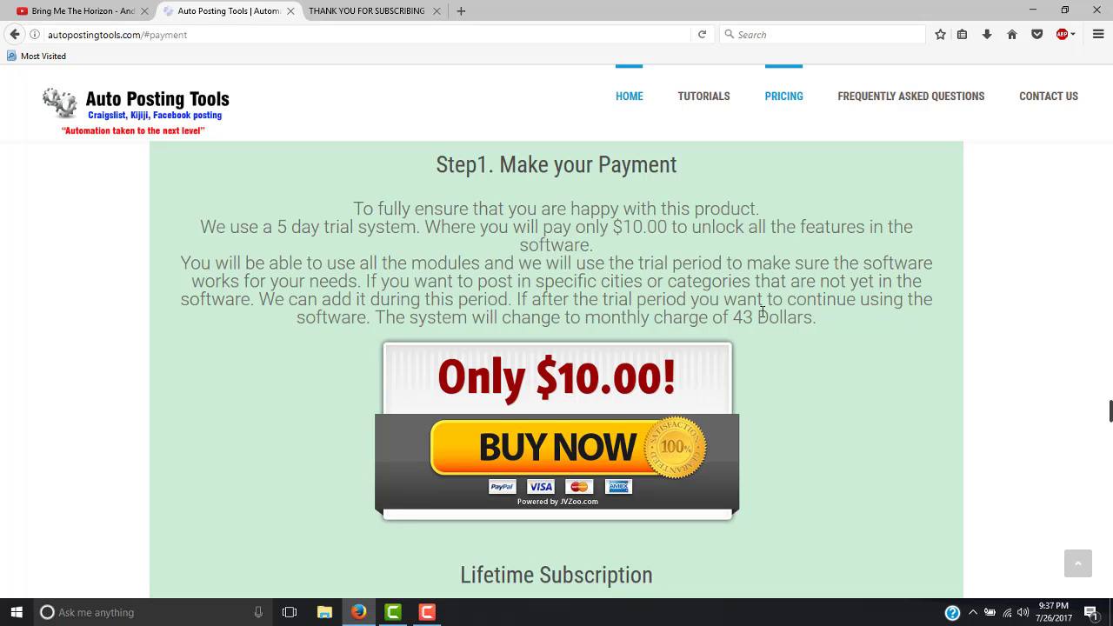
Step: Review the pricing offers, highlighting the $43 monthly charge
{"action": "scroll", "coordinate": [770, 318], "scroll_direction": "down", "scroll_amount": 3}
{"action": "scroll", "coordinate": [770, 319], "scroll_direction": "down", "scroll_amount": 1}
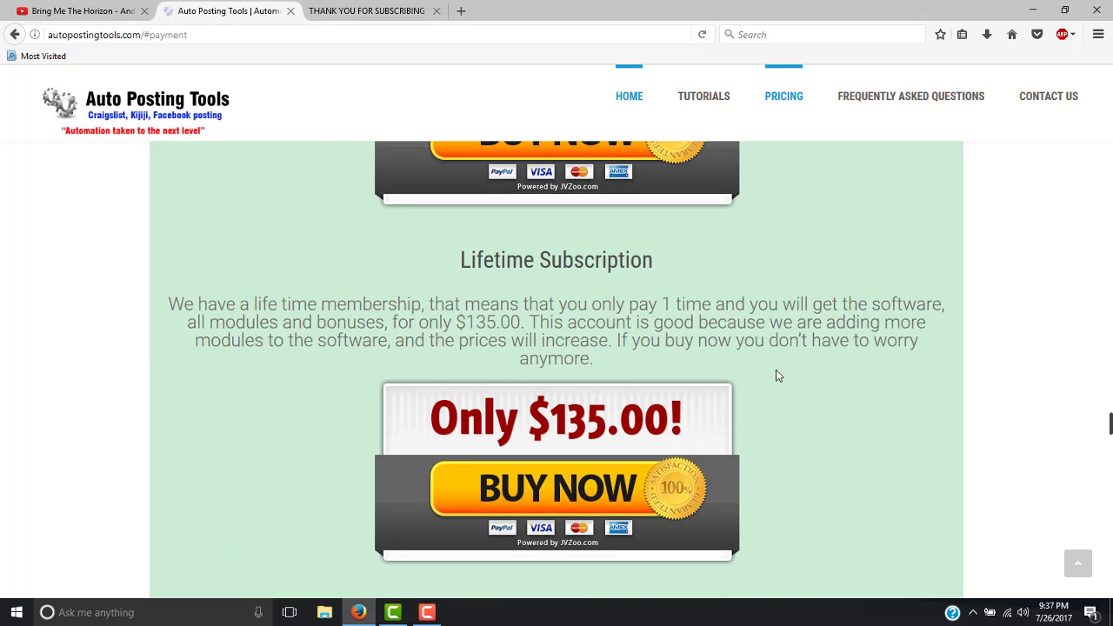
{"action": "scroll", "coordinate": [775, 374], "scroll_direction": "up", "scroll_amount": 3}
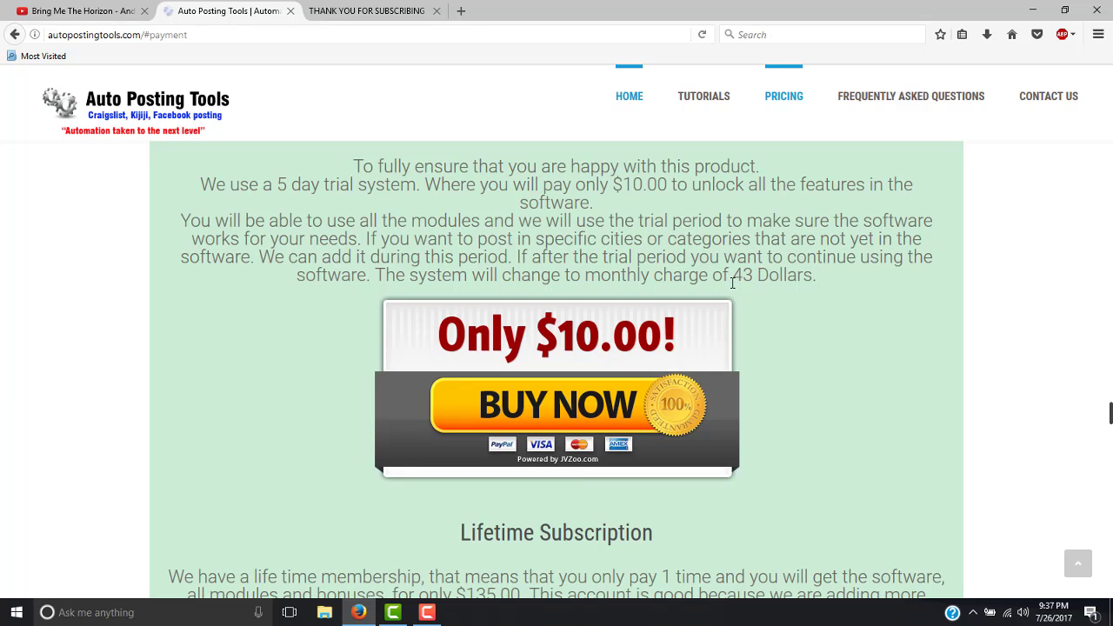
{"action": "left_click_drag", "start_coordinate": [732, 282], "coordinate": [817, 282]}
{"action": "left_click", "coordinate": [780, 257]}
Step: Choose BUY NOW under the $135.00 Lifetime Subscription
{"action": "scroll", "coordinate": [339, 323], "scroll_direction": "down", "scroll_amount": 1}
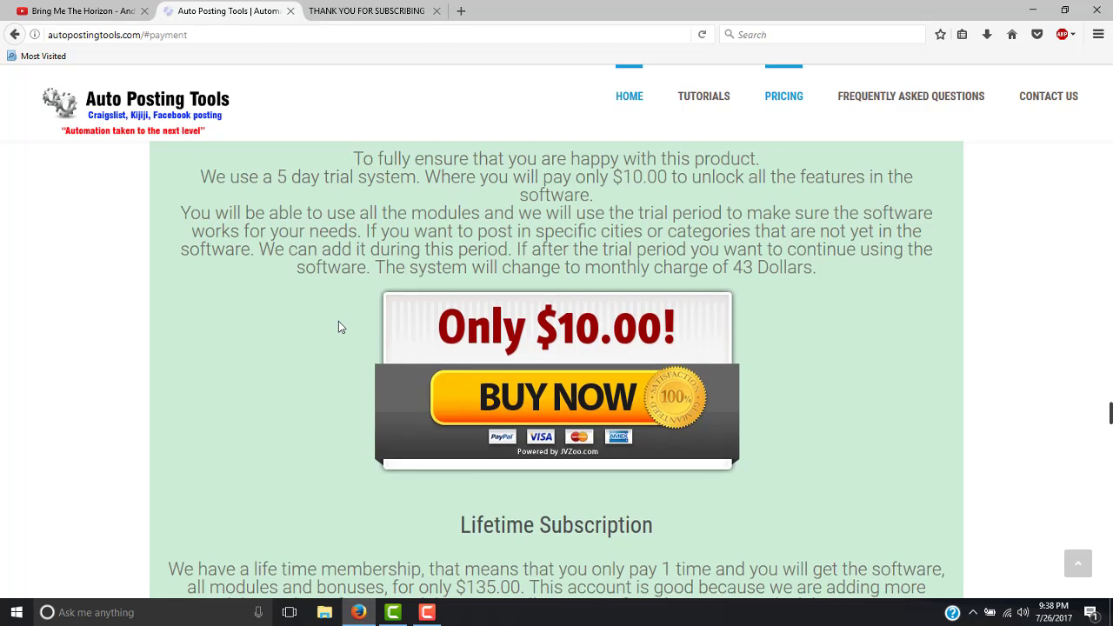
{"action": "scroll", "coordinate": [339, 324], "scroll_direction": "down", "scroll_amount": 3}
{"action": "left_click", "coordinate": [479, 450]}
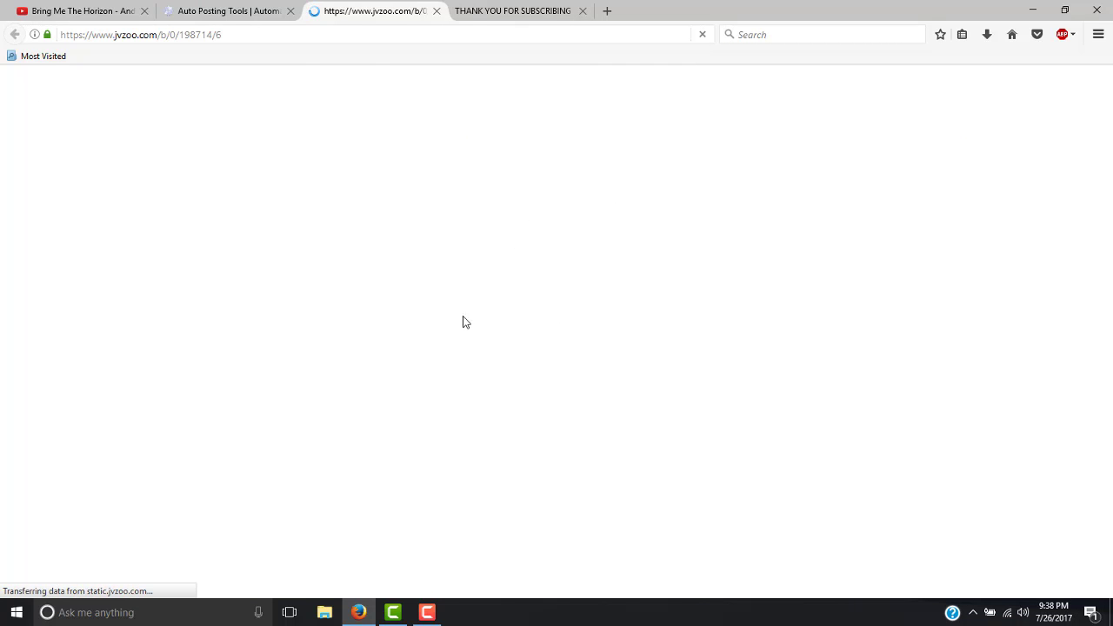
Step: Close the JVZoo checkout tab and return to the Thank You For Subscribing page
{"action": "scroll", "coordinate": [514, 318], "scroll_direction": "down", "scroll_amount": 4}
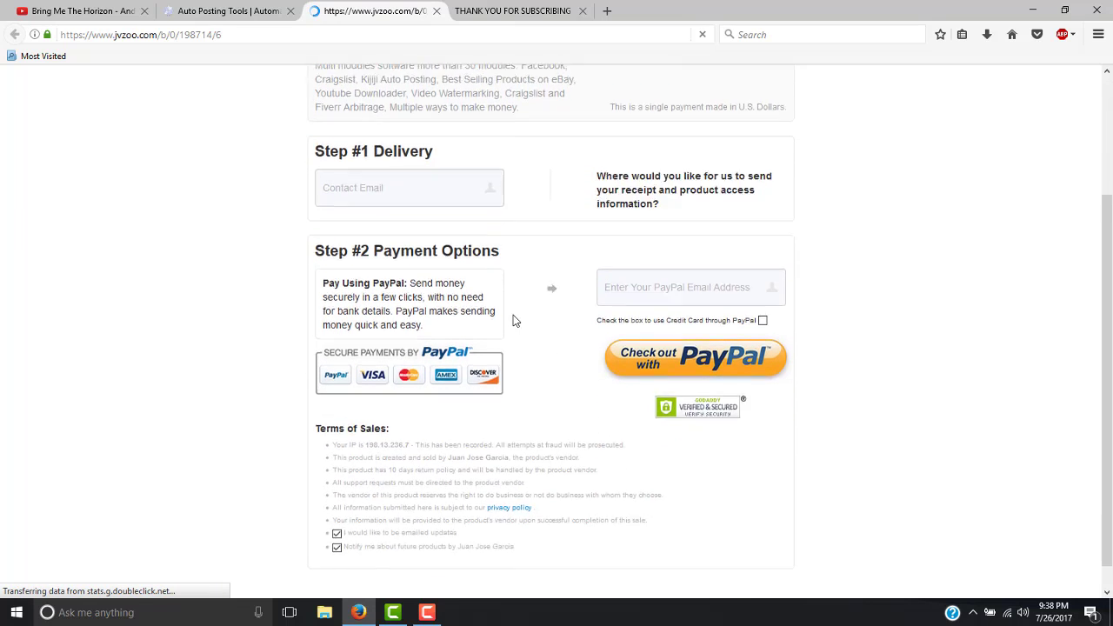
{"action": "scroll", "coordinate": [513, 321], "scroll_direction": "down", "scroll_amount": 1}
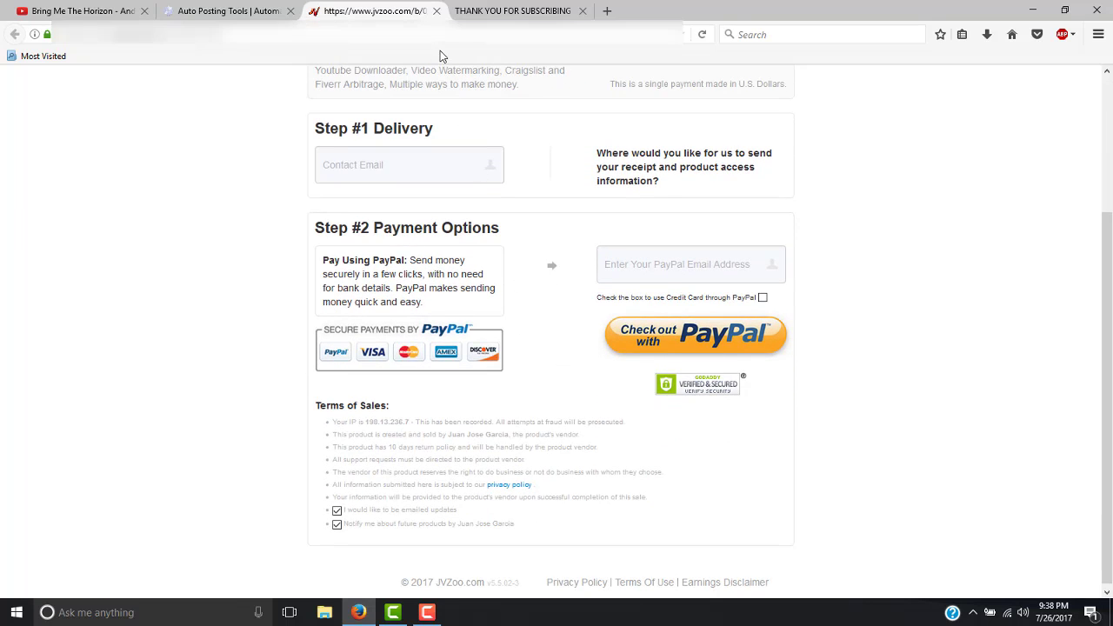
{"action": "left_click", "coordinate": [437, 10]}
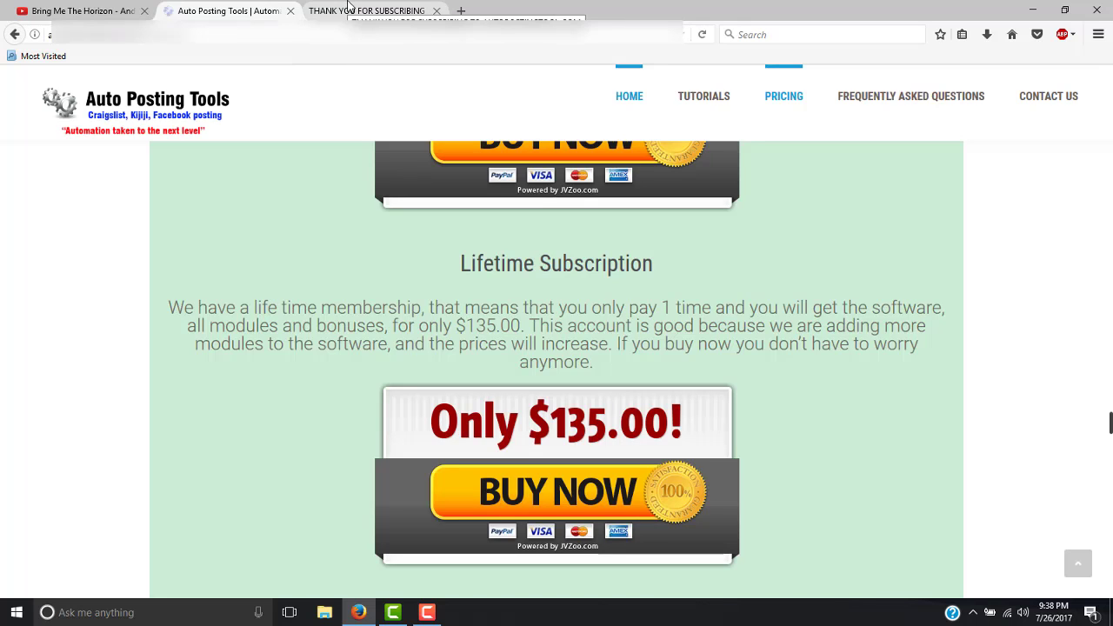
{"action": "left_click", "coordinate": [349, 11]}
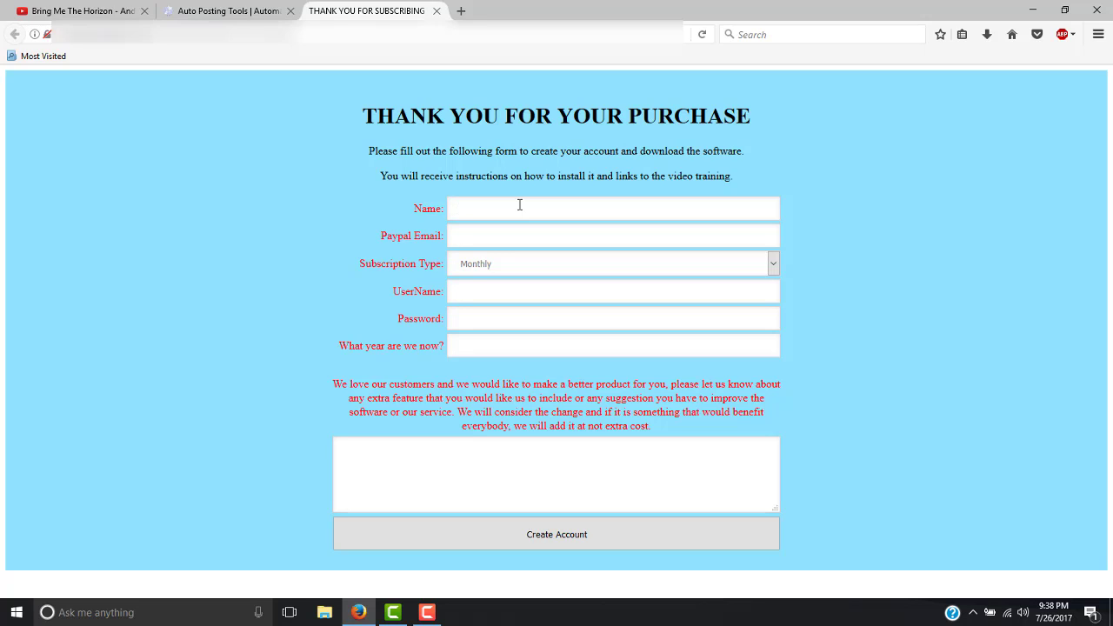
Step: Enter the buyer's full name and PayPal e-mail, and set Subscription Type to Lifetime
{"action": "type", "text": "erez"}
{"action": "left_click", "coordinate": [470, 265]}
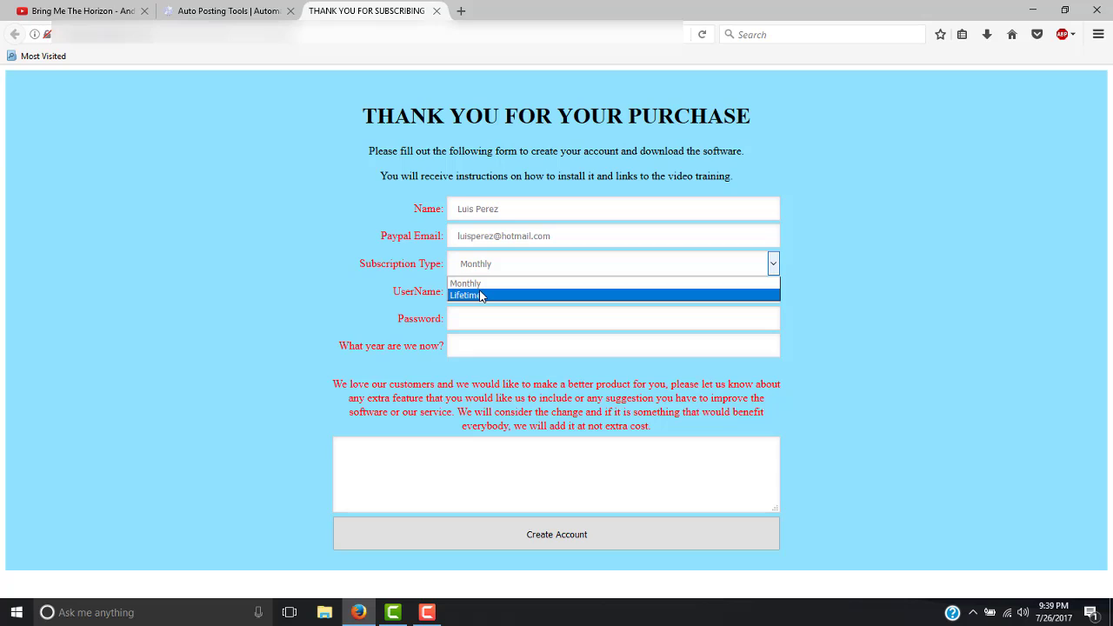
{"action": "left_click", "coordinate": [481, 297]}
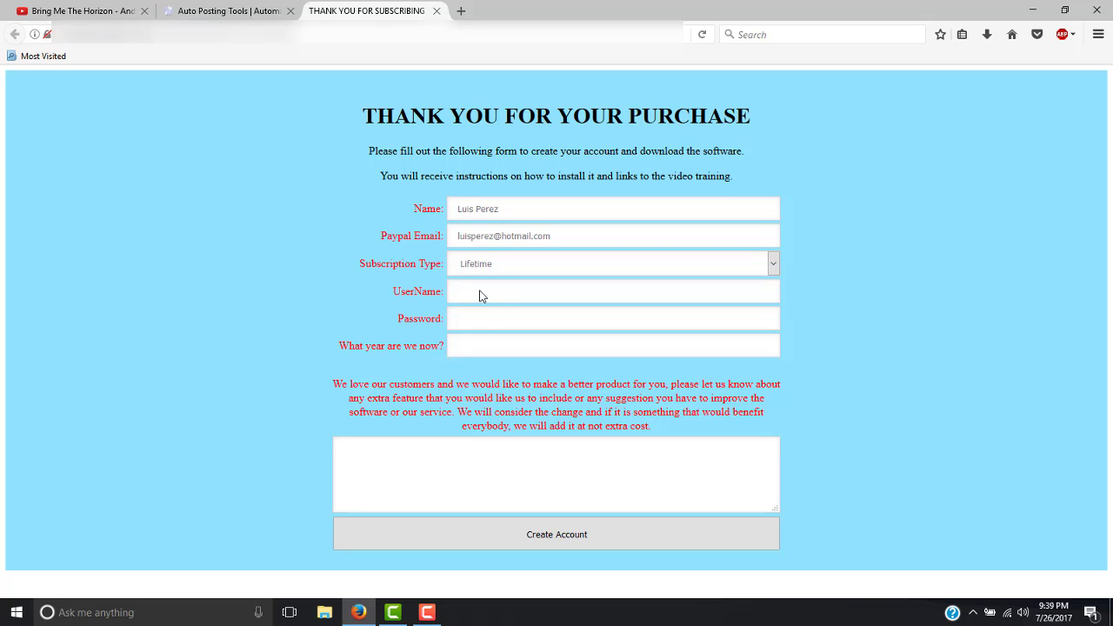
Step: Enter a username, year 2017 and the suggestion 'support for proxies', then create the account
{"action": "left_click", "coordinate": [480, 295]}
{"action": "type", "text": "demo"}
{"action": "left_click", "coordinate": [461, 349]}
{"action": "type", "text": "2017"}
{"action": "type", "text": "support for "}
{"action": "type", "text": "proxi"}
{"action": "type", "text": "es"}
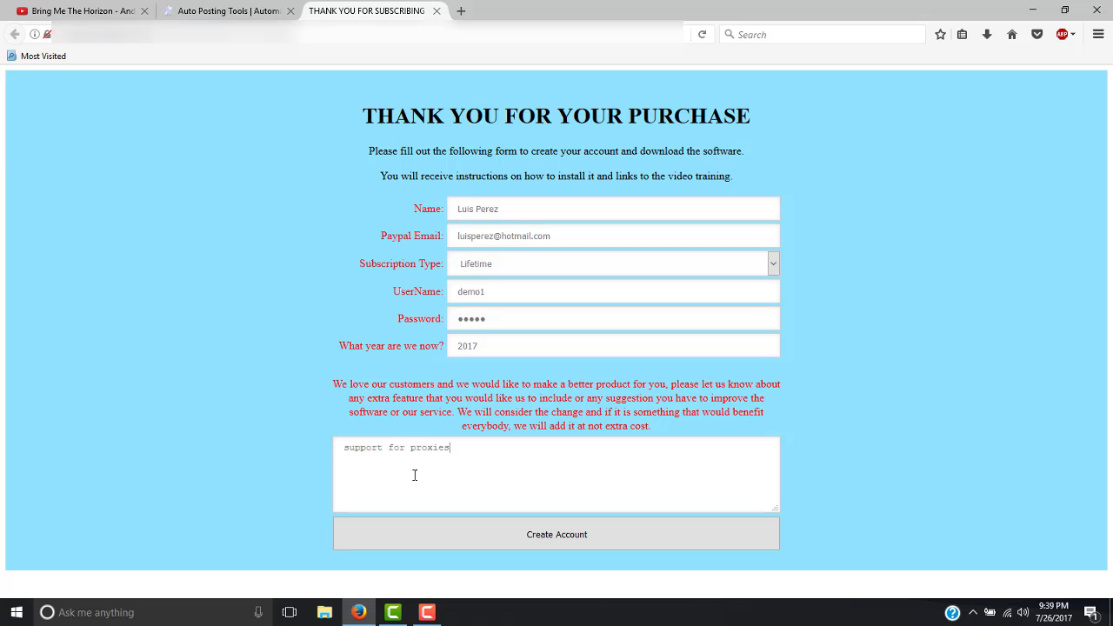
{"action": "left_click", "coordinate": [497, 532]}
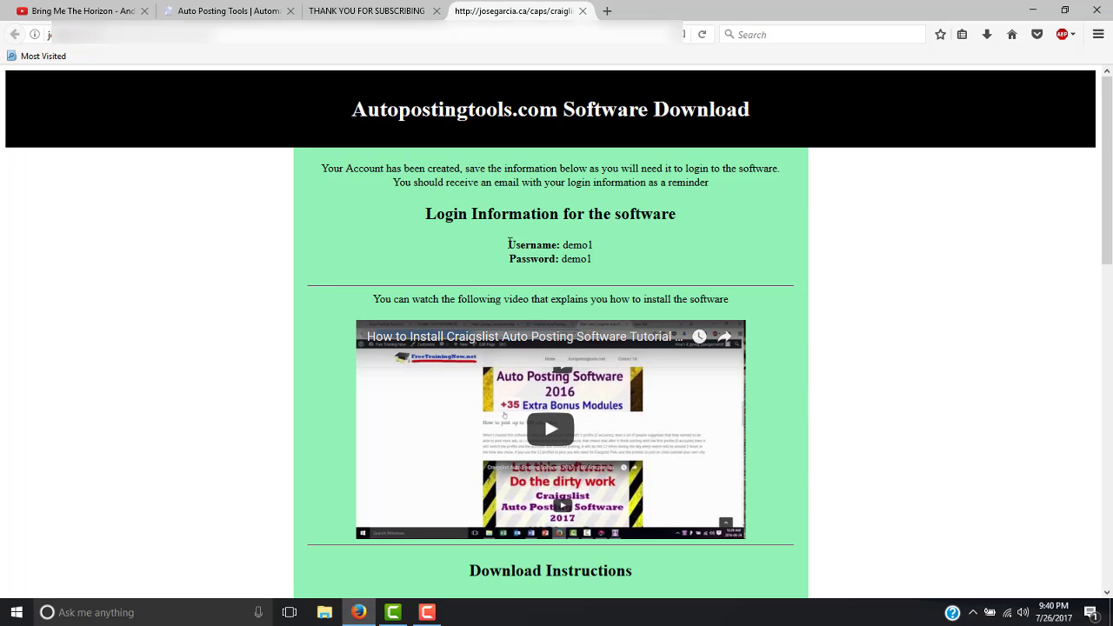
Step: Highlight the login details and the install-video sentence on the download instructions
{"action": "left_click_drag", "start_coordinate": [509, 243], "coordinate": [596, 269]}
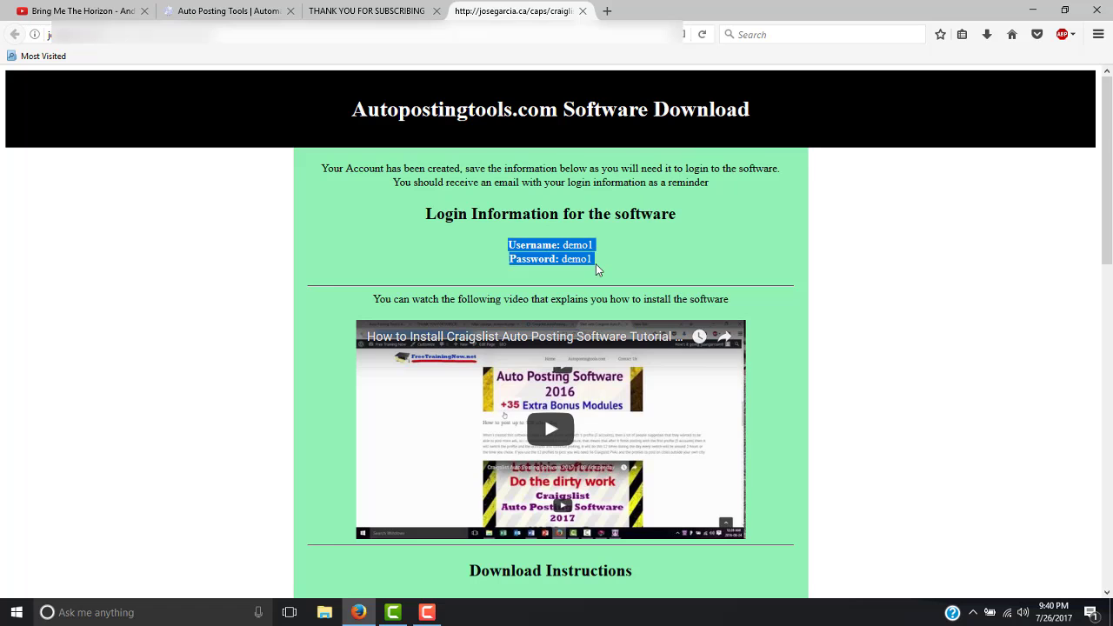
{"action": "left_click", "coordinate": [578, 214]}
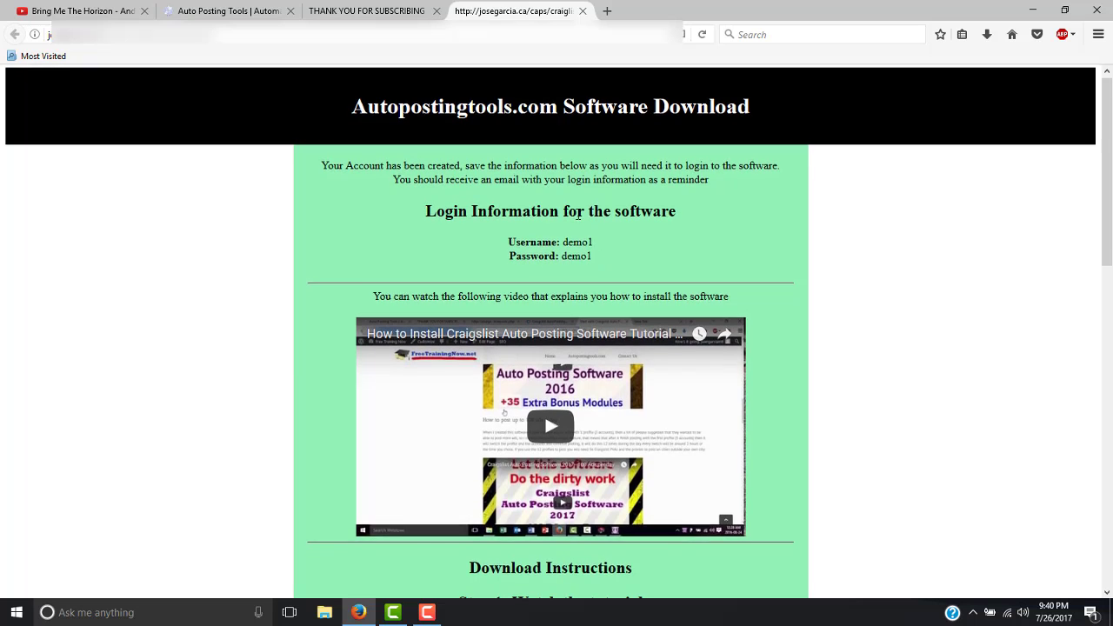
{"action": "scroll", "coordinate": [578, 216], "scroll_direction": "down", "scroll_amount": 2}
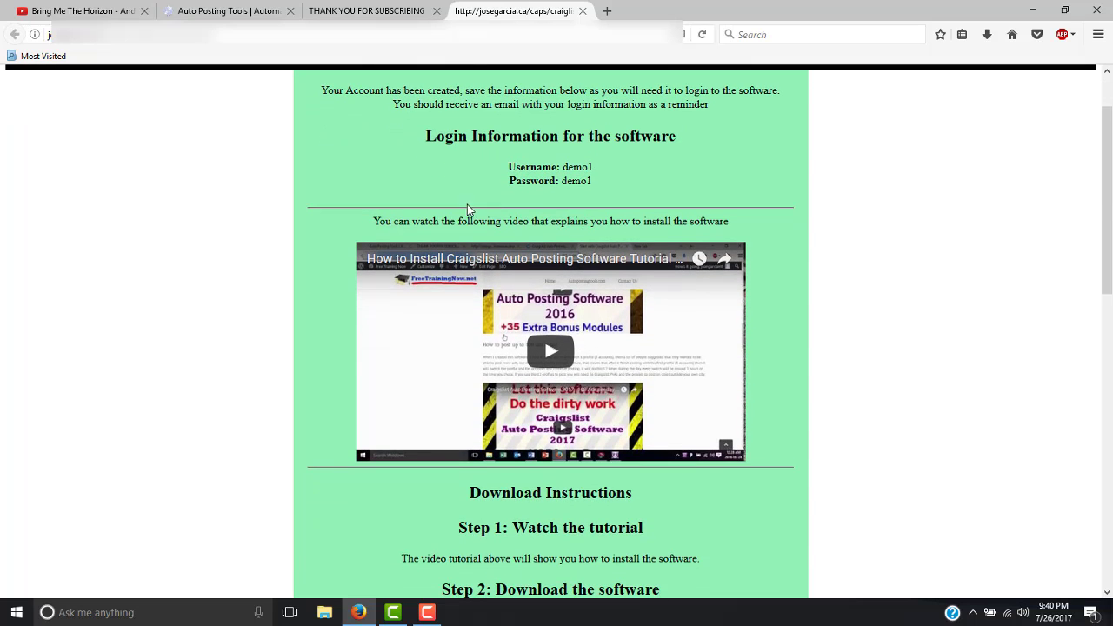
{"action": "left_click_drag", "start_coordinate": [450, 221], "coordinate": [645, 226]}
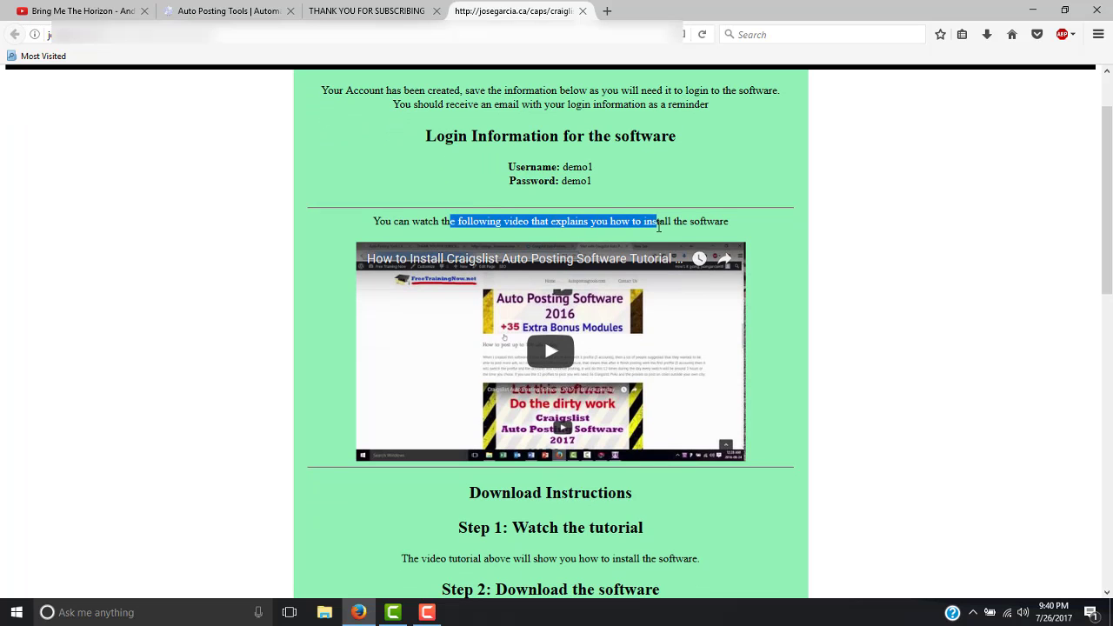
{"action": "left_click", "coordinate": [809, 250]}
Step: Scroll through Steps 3–5, then back up to Step 2's DOWNLOAD button
{"action": "scroll", "coordinate": [808, 250], "scroll_direction": "down", "scroll_amount": 8}
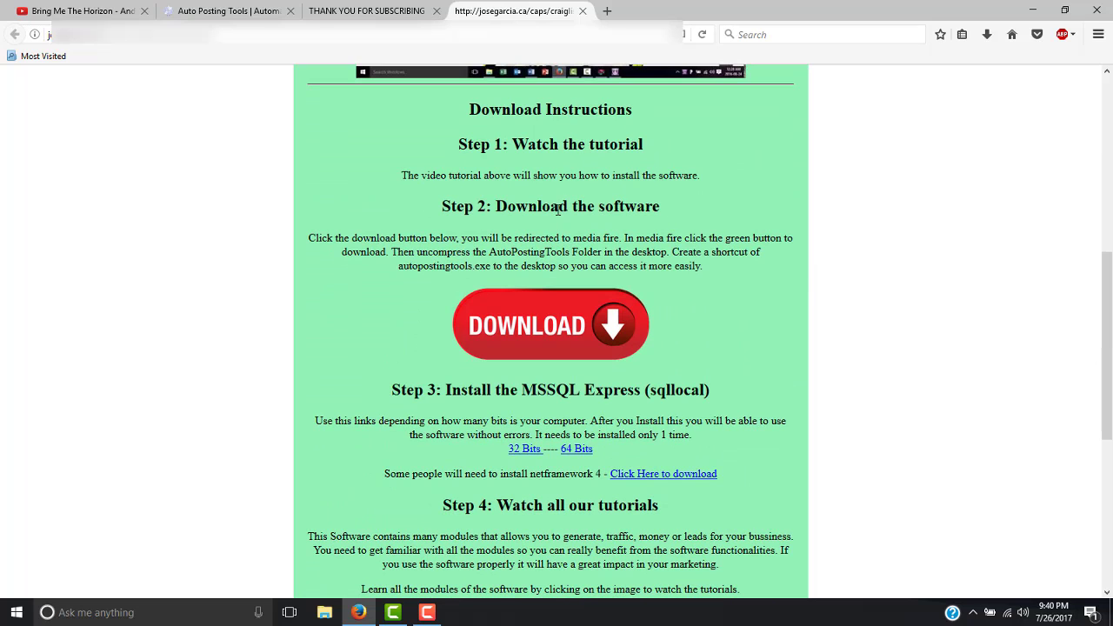
{"action": "scroll", "coordinate": [596, 247], "scroll_direction": "down", "scroll_amount": 2}
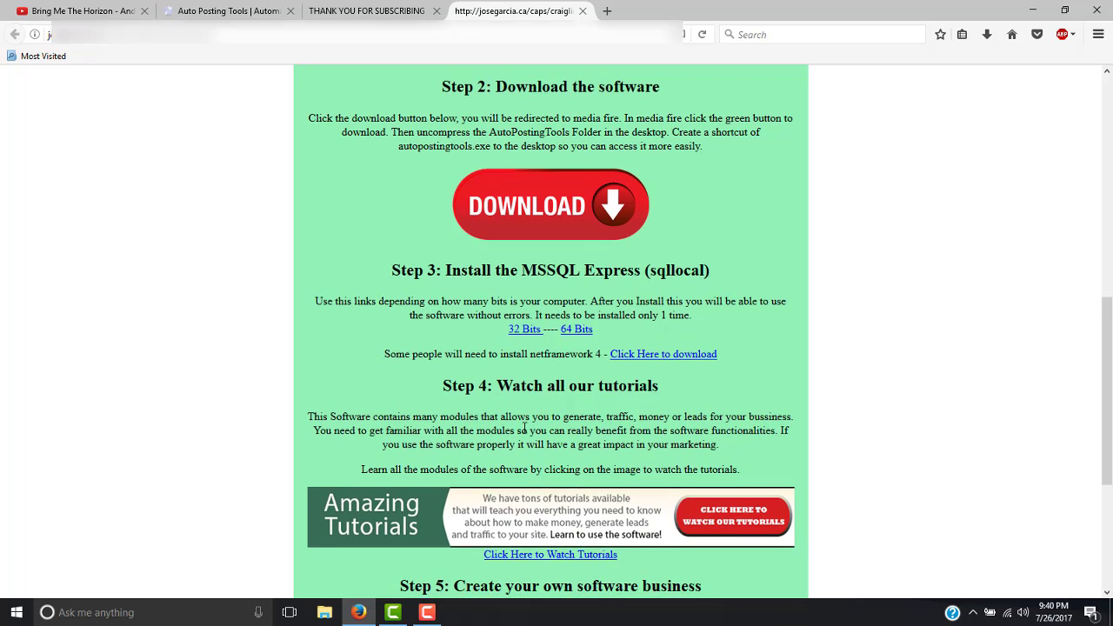
{"action": "scroll", "coordinate": [525, 426], "scroll_direction": "down", "scroll_amount": 1}
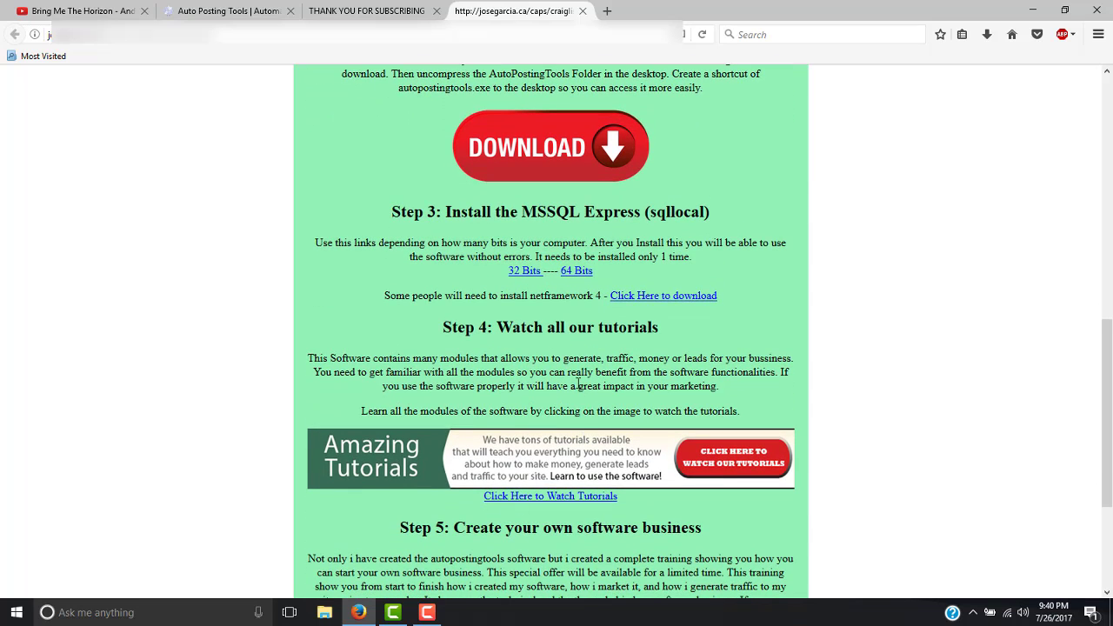
{"action": "scroll", "coordinate": [579, 385], "scroll_direction": "down", "scroll_amount": 1}
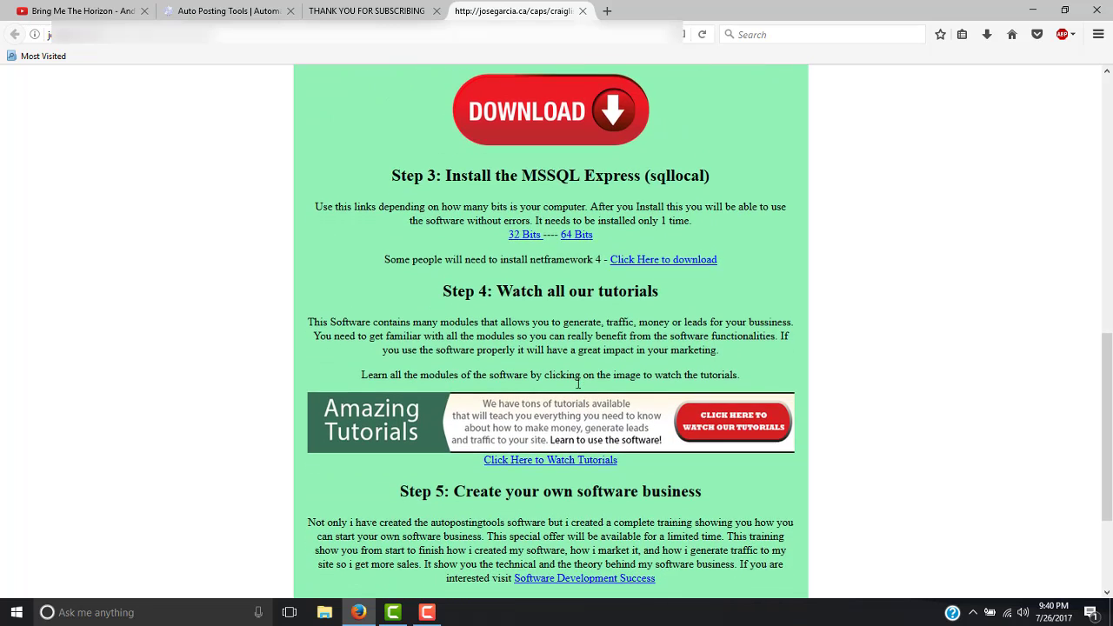
{"action": "scroll", "coordinate": [578, 383], "scroll_direction": "down", "scroll_amount": 3}
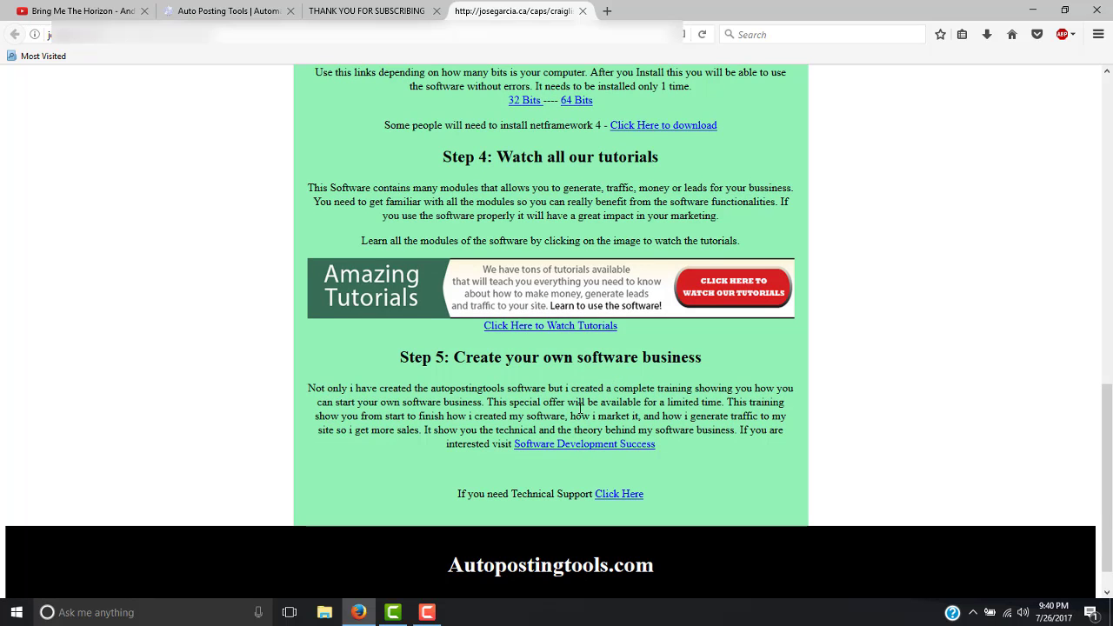
{"action": "scroll", "coordinate": [579, 407], "scroll_direction": "up", "scroll_amount": 5}
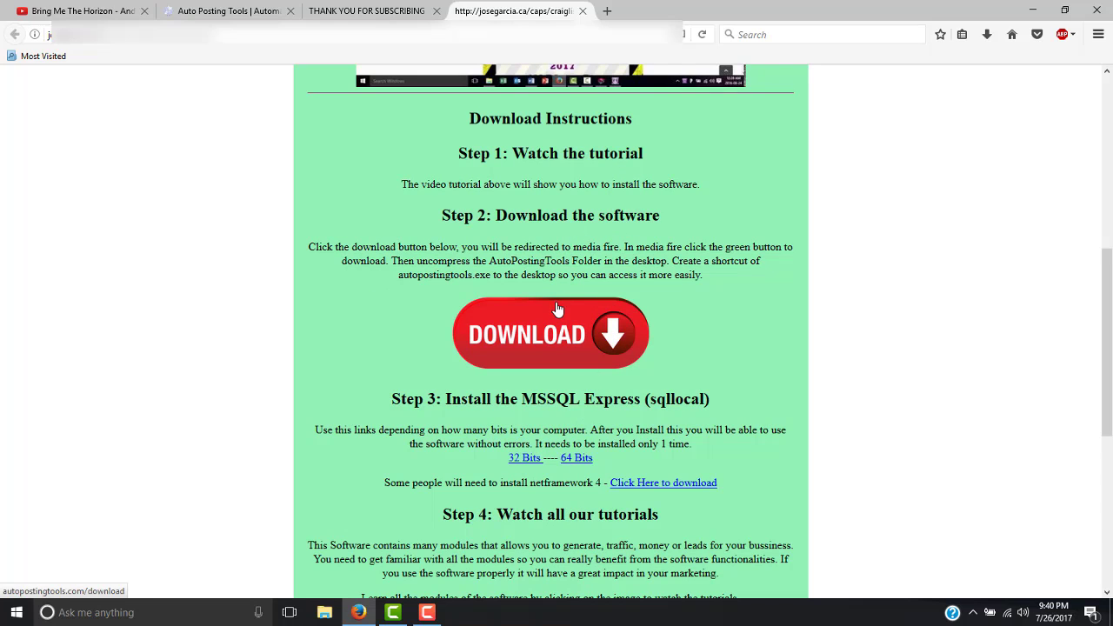
Step: Save AutoPostingTools July 25 2017.zip from MediaFire and show it in its Downloads folder
{"action": "left_click", "coordinate": [554, 334]}
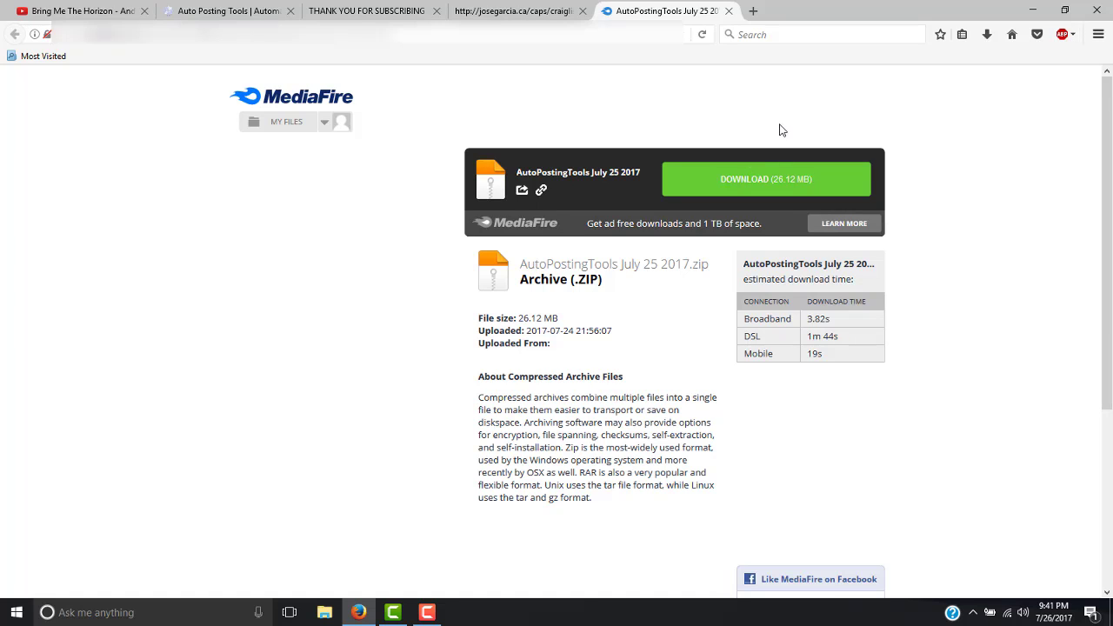
{"action": "left_click", "coordinate": [753, 187]}
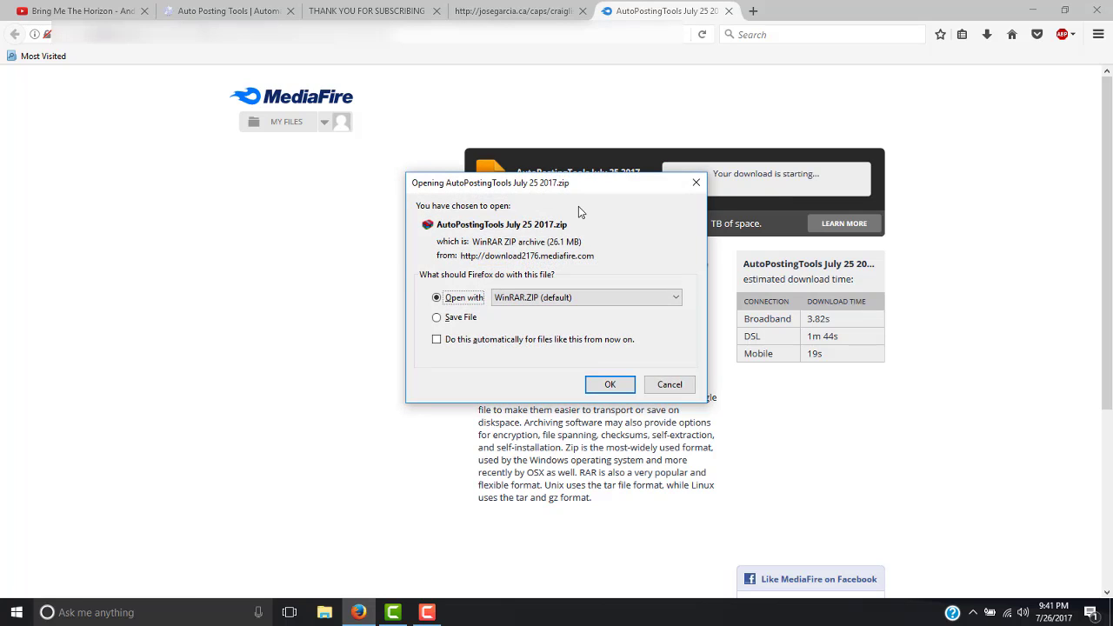
{"action": "left_click", "coordinate": [460, 318]}
{"action": "left_click", "coordinate": [610, 385]}
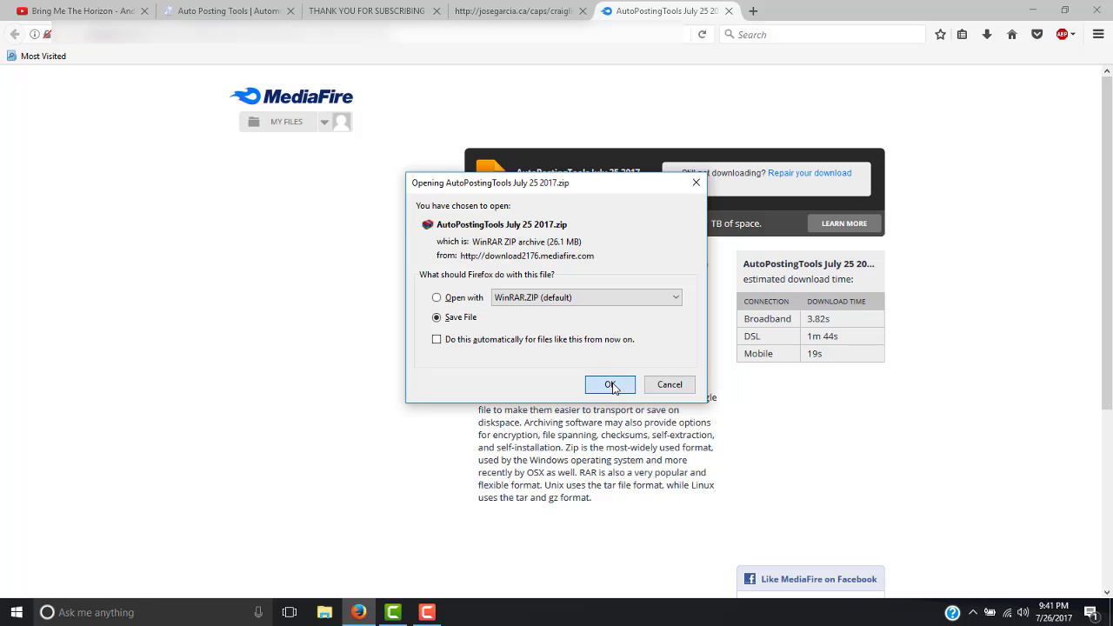
{"action": "left_click", "coordinate": [988, 39]}
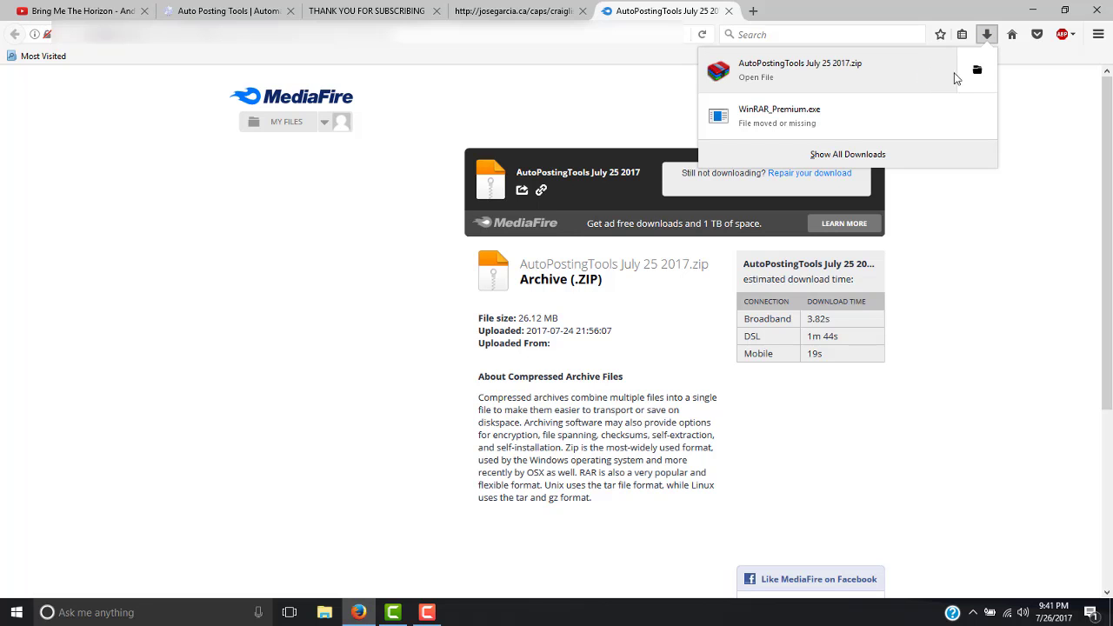
{"action": "left_click", "coordinate": [976, 71]}
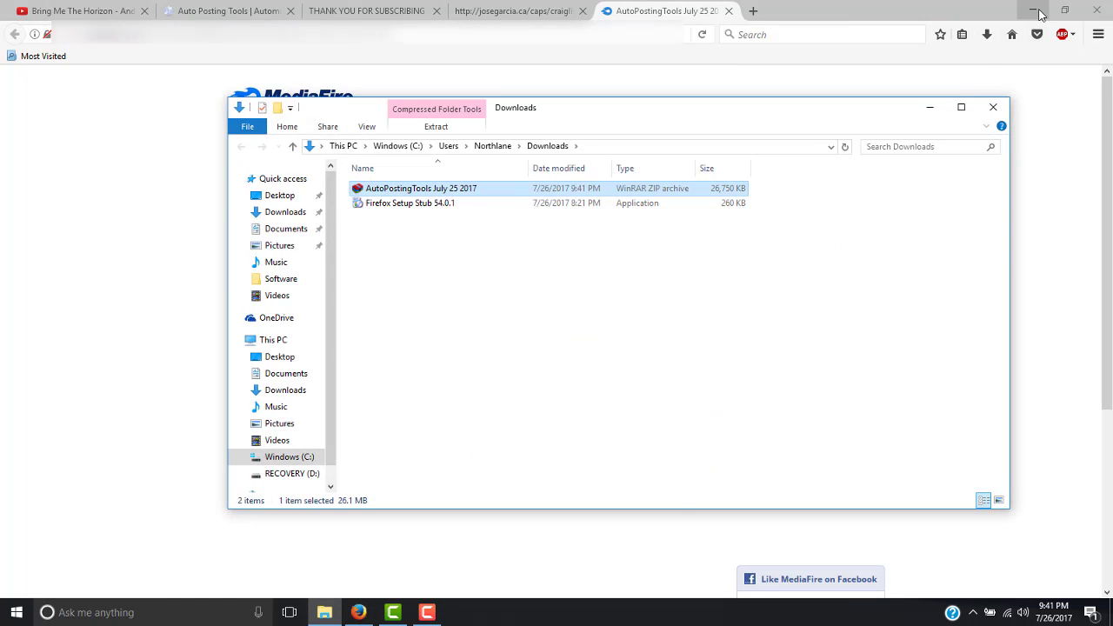
Step: Minimize Firefox and open the AutoPostingTools zip with Windows Explorer
{"action": "left_click", "coordinate": [1034, 11]}
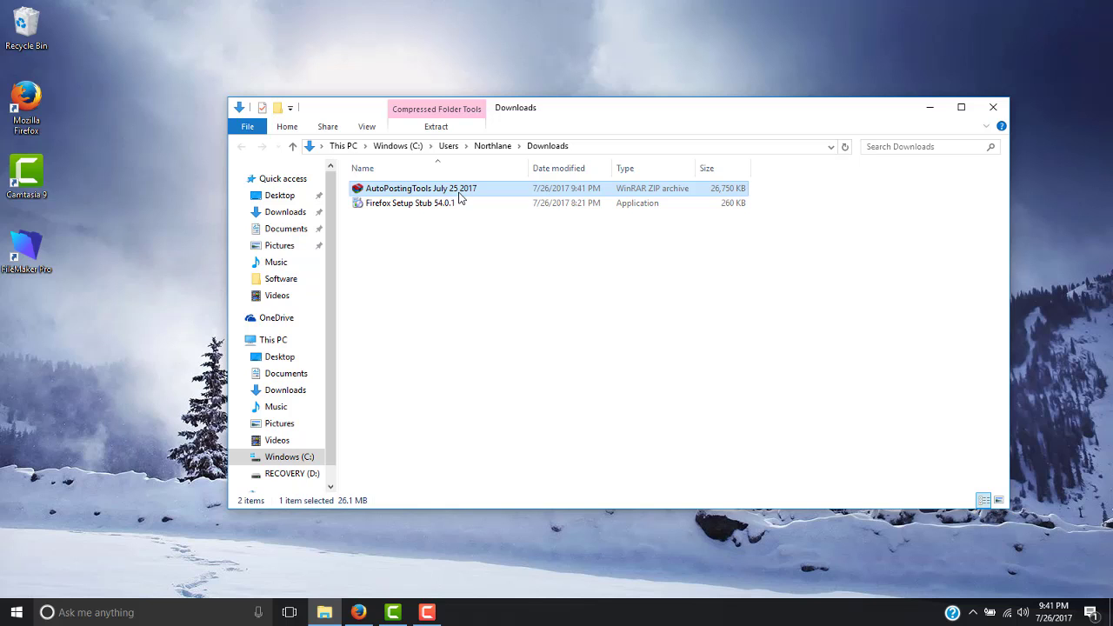
{"action": "left_click", "coordinate": [421, 228]}
{"action": "left_click", "coordinate": [432, 192]}
{"action": "right_click", "coordinate": [441, 191]}
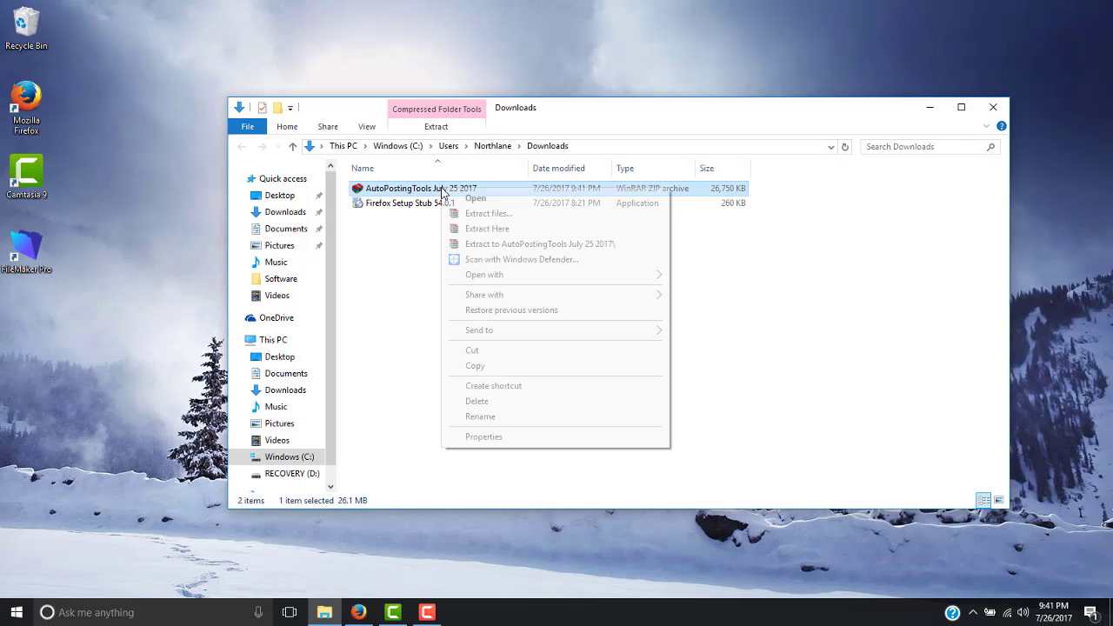
{"action": "mouse_move", "coordinate": [512, 275]}
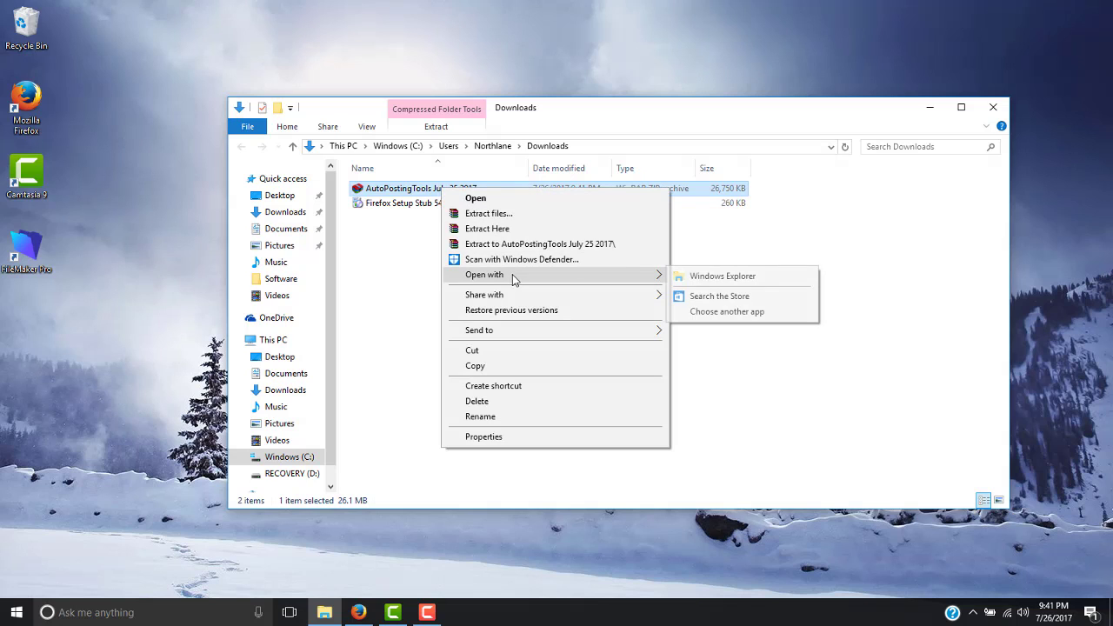
{"action": "left_click", "coordinate": [732, 276]}
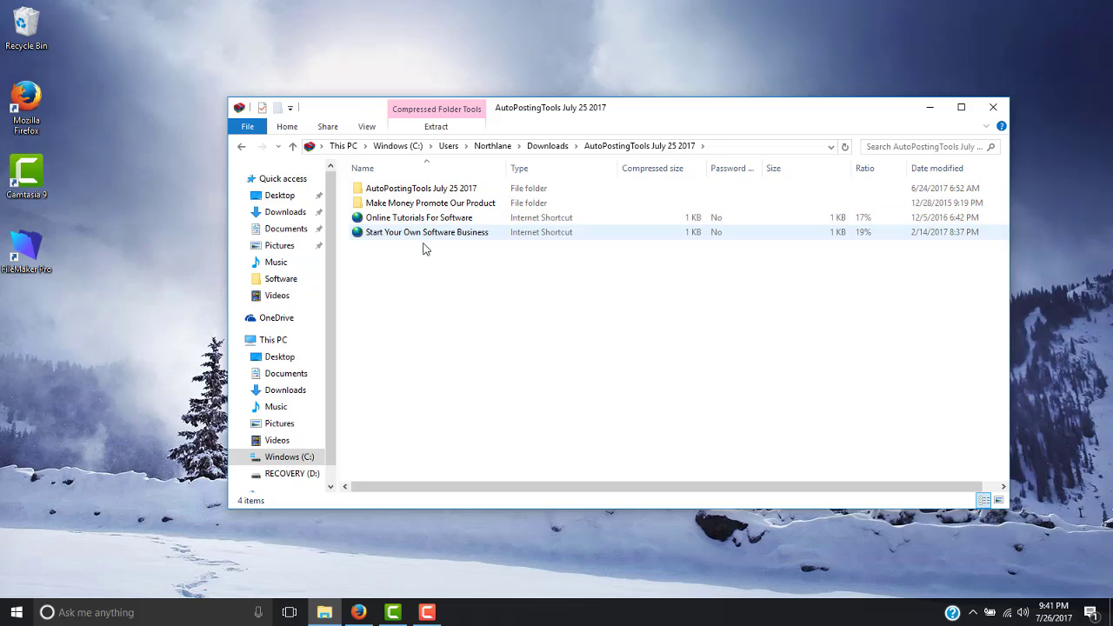
Step: Drag the AutoPostingTools July 25 2017 folder from the zip onto the desktop
{"action": "left_click_drag", "start_coordinate": [423, 247], "coordinate": [420, 217]}
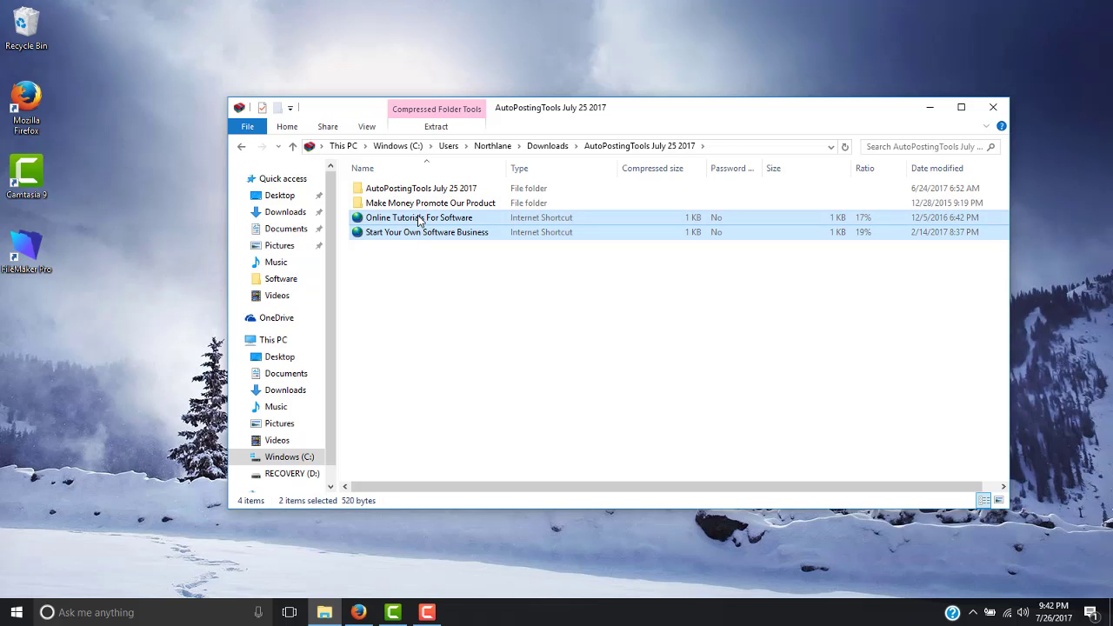
{"action": "left_click", "coordinate": [437, 204]}
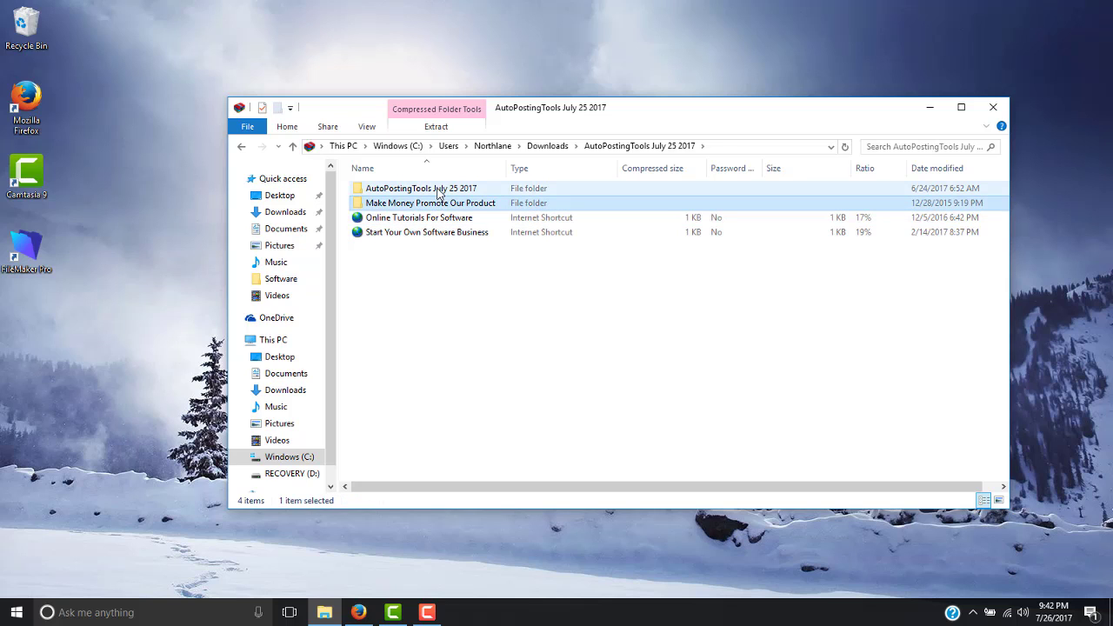
{"action": "left_click", "coordinate": [437, 190]}
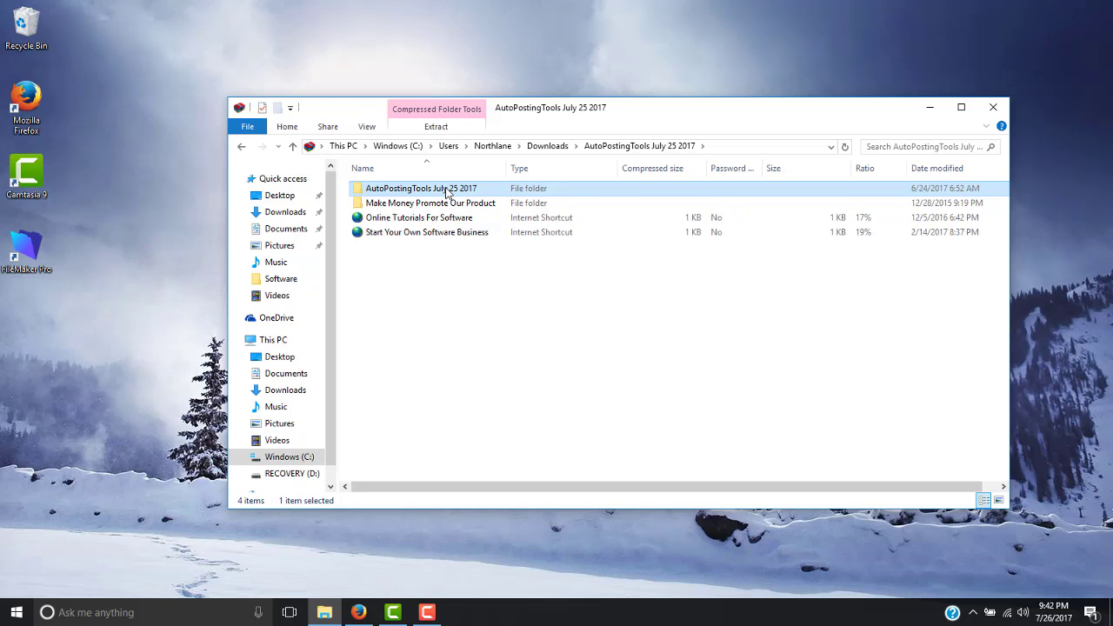
{"action": "left_click_drag", "start_coordinate": [446, 192], "coordinate": [89, 358]}
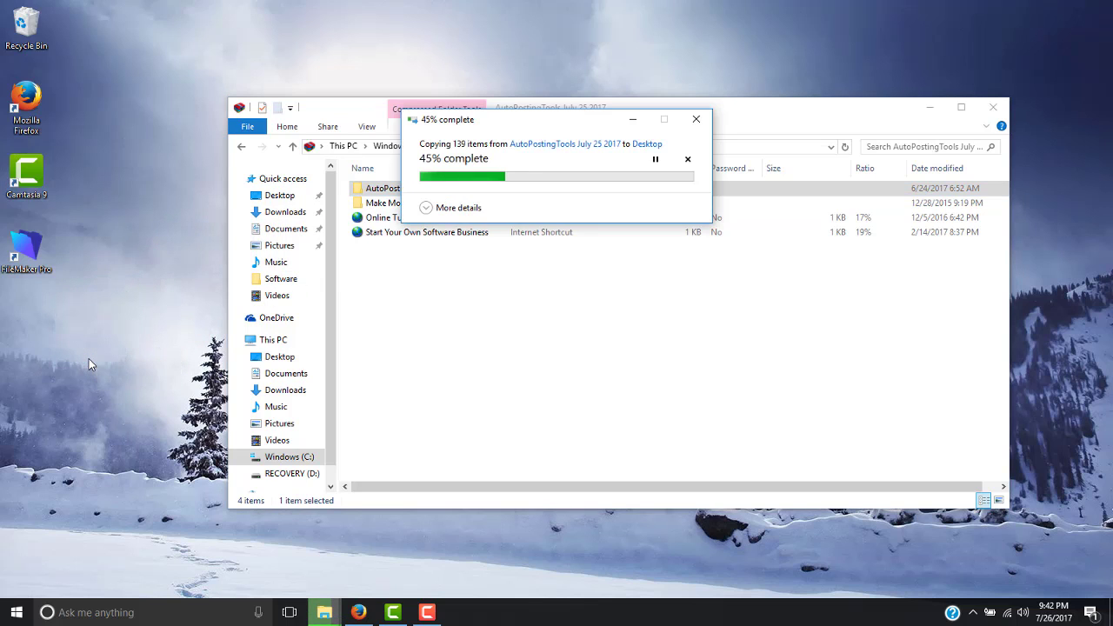
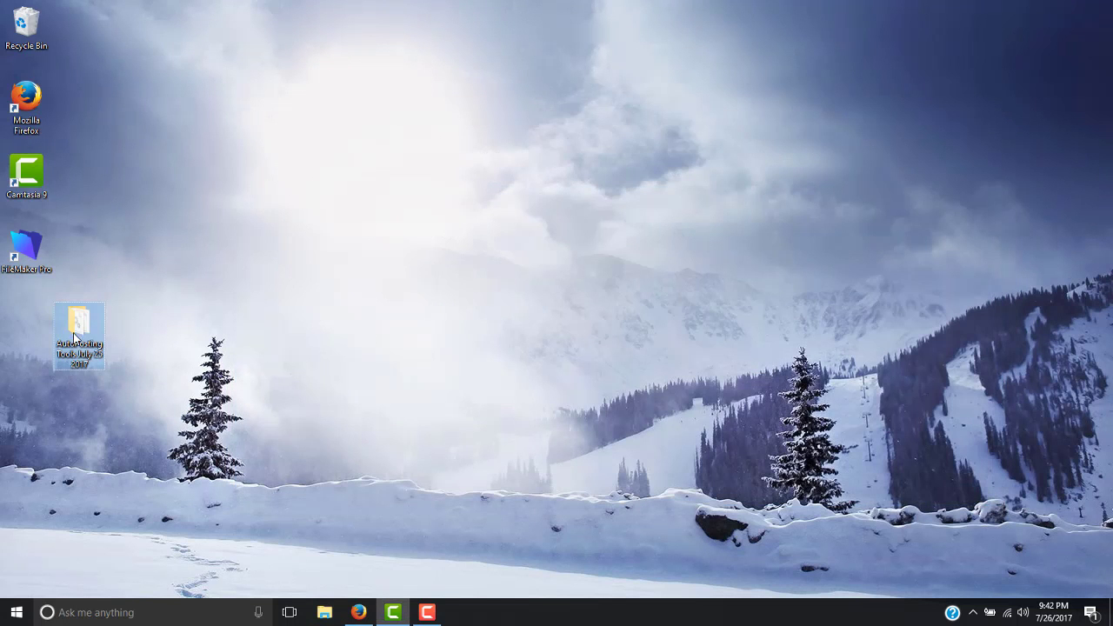
Step: Open the AutoPostingTools July 25 2017 folder and select the 4,813 KB Autopostingtools application
{"action": "double_click", "coordinate": [76, 335]}
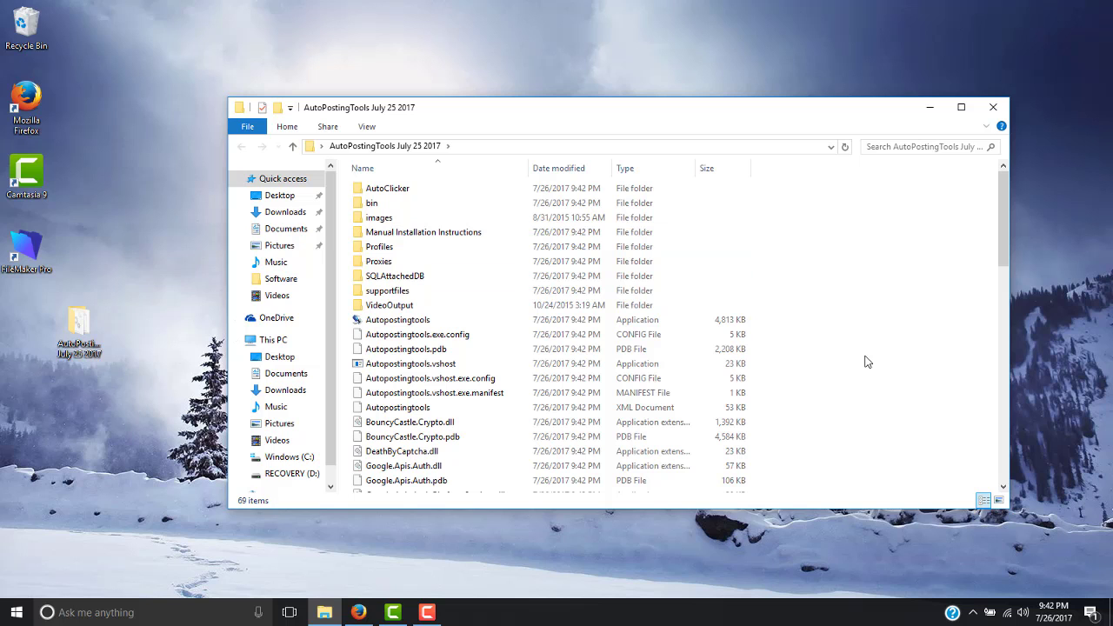
{"action": "scroll", "coordinate": [866, 362], "scroll_direction": "down", "scroll_amount": 13}
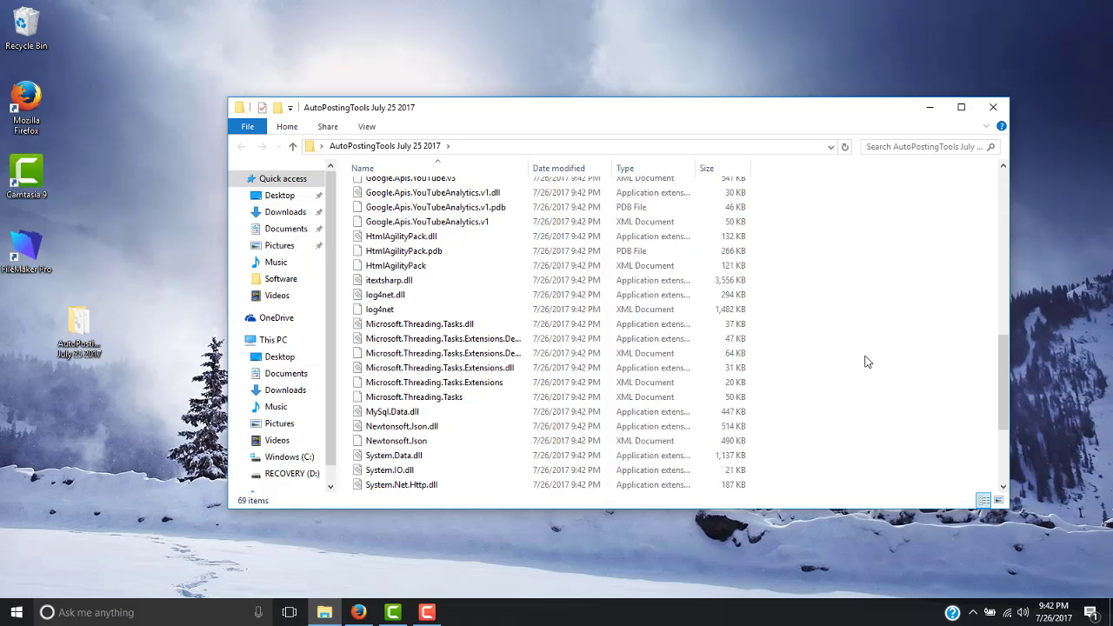
{"action": "scroll", "coordinate": [865, 362], "scroll_direction": "down", "scroll_amount": 3}
{"action": "scroll", "coordinate": [865, 362], "scroll_direction": "up", "scroll_amount": 8}
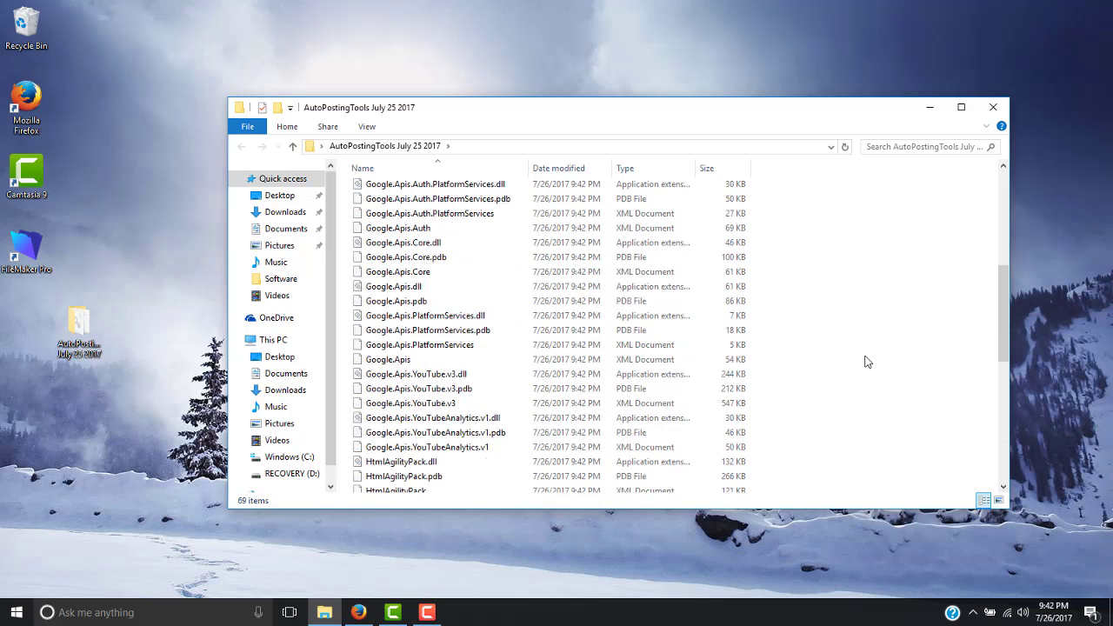
{"action": "scroll", "coordinate": [865, 361], "scroll_direction": "up", "scroll_amount": 7}
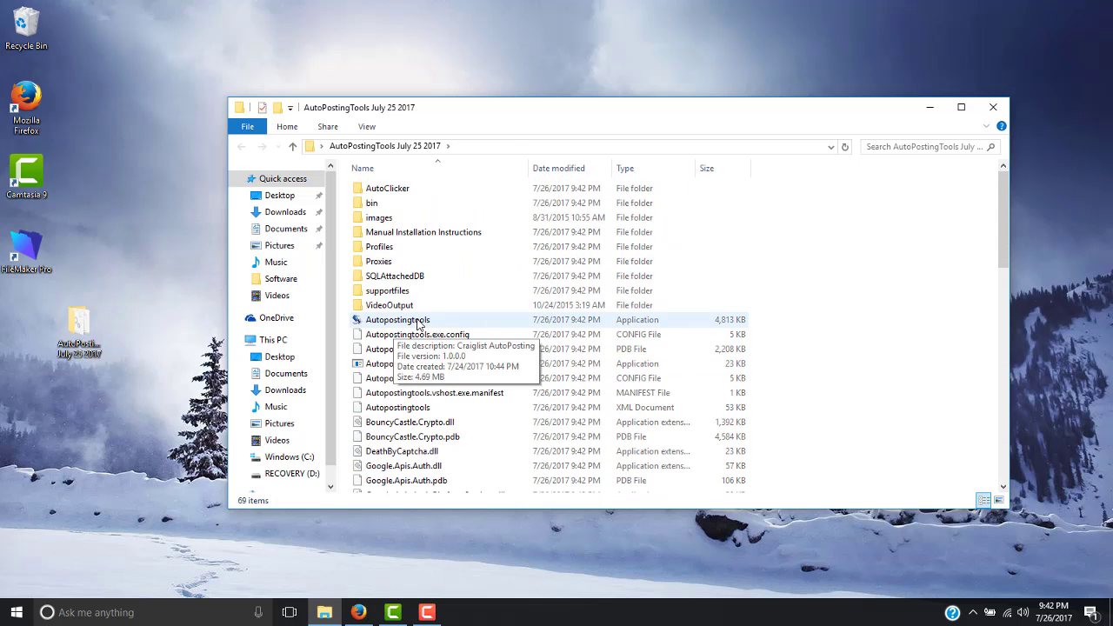
{"action": "left_click", "coordinate": [418, 323]}
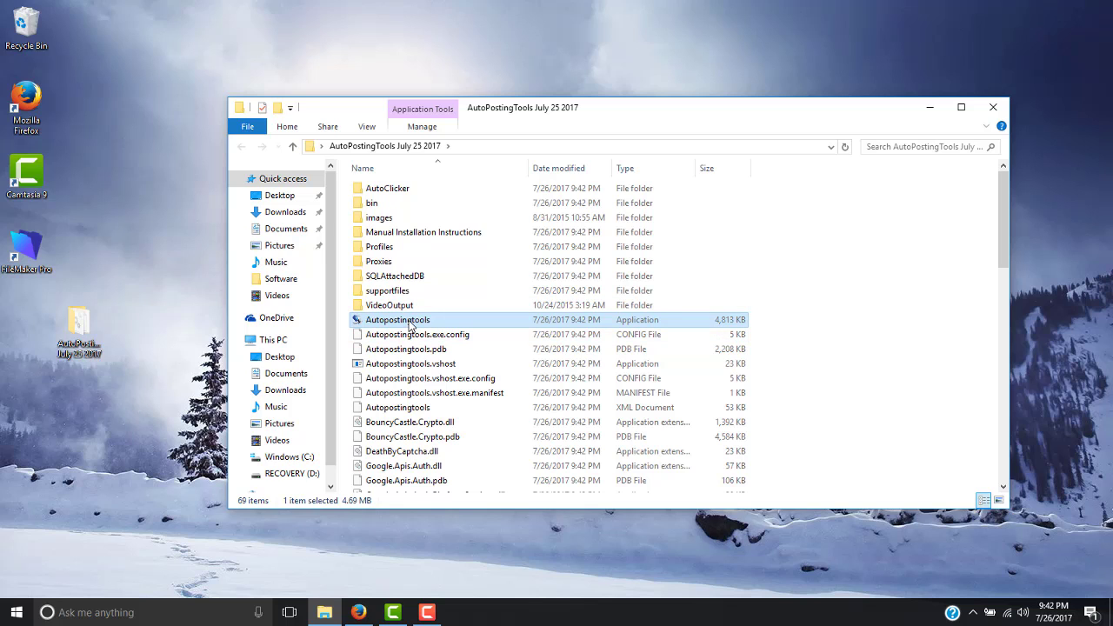
{"action": "mouse_move", "coordinate": [409, 325]}
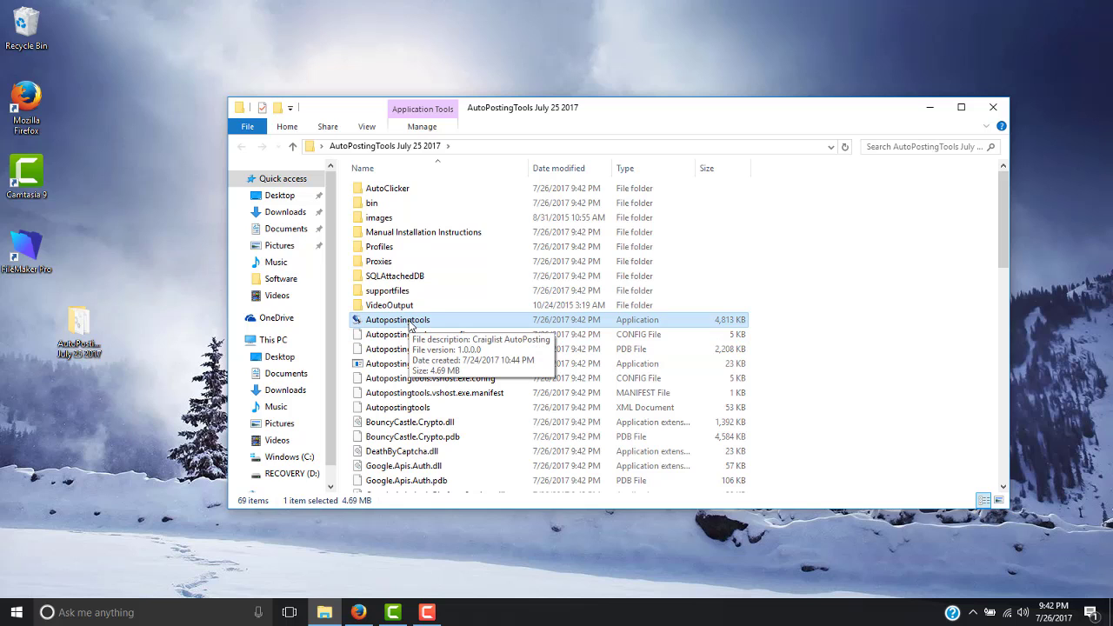
Step: Send the Autopostingtools application to the desktop as a shortcut
{"action": "right_click", "coordinate": [409, 323]}
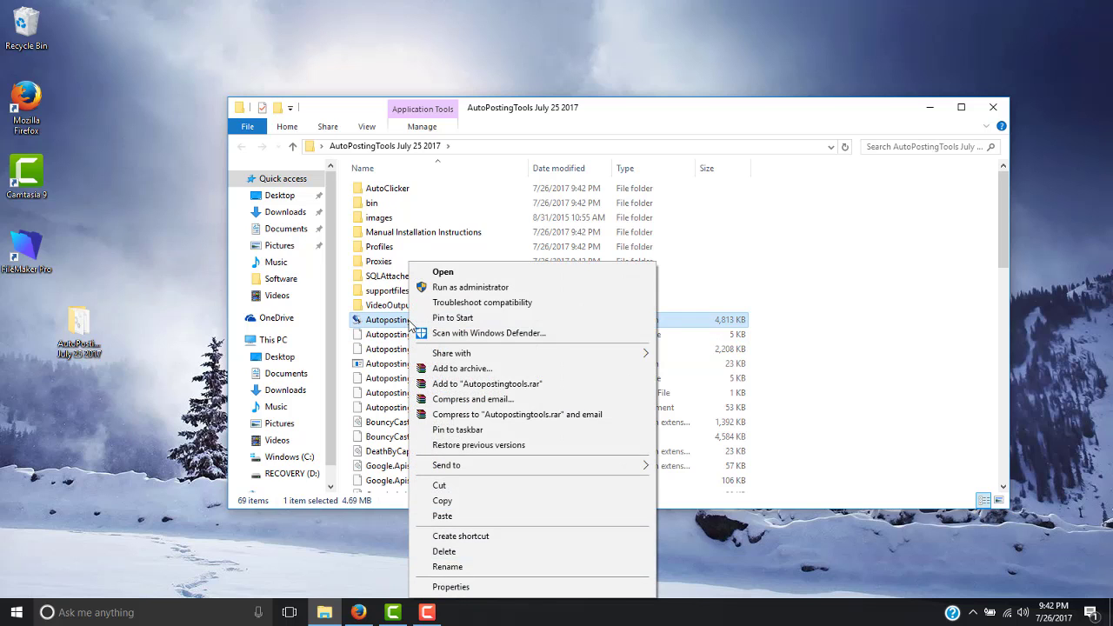
{"action": "mouse_move", "coordinate": [497, 464]}
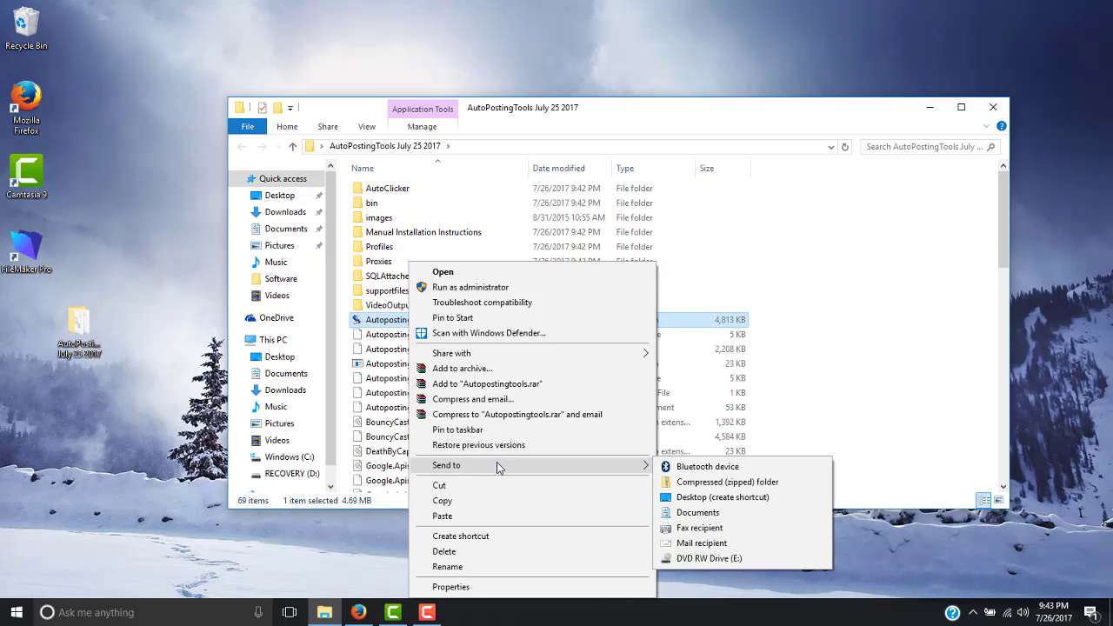
{"action": "left_click", "coordinate": [709, 502]}
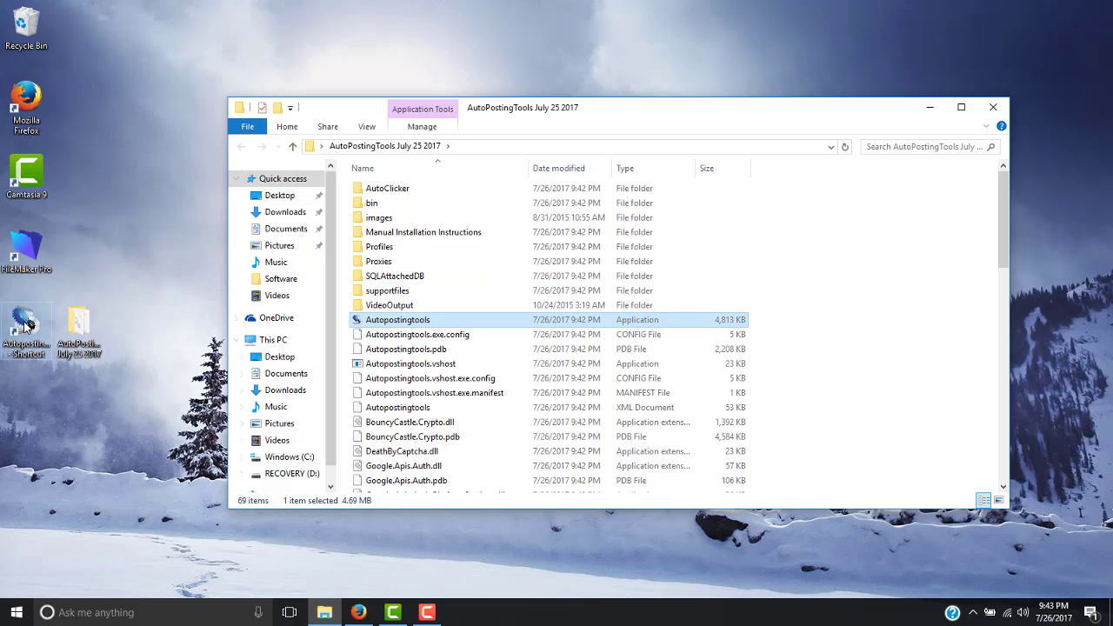
Step: Move the new Autopostingtools shortcut up the desktop and close the folder window
{"action": "left_click", "coordinate": [26, 326]}
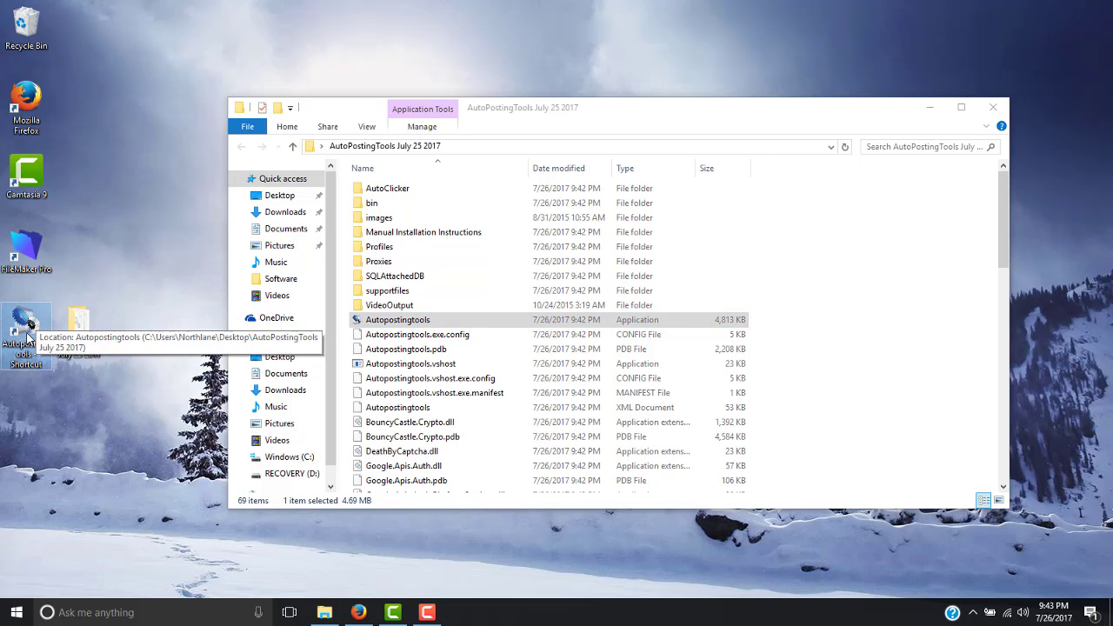
{"action": "left_click_drag", "start_coordinate": [32, 330], "coordinate": [178, 246]}
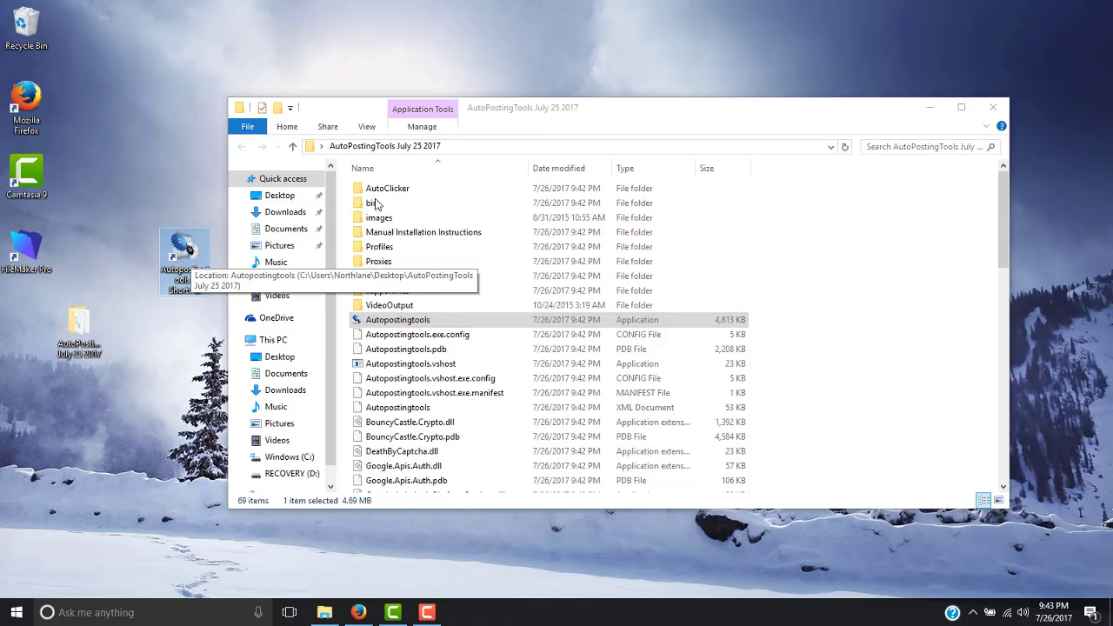
{"action": "left_click", "coordinate": [993, 109]}
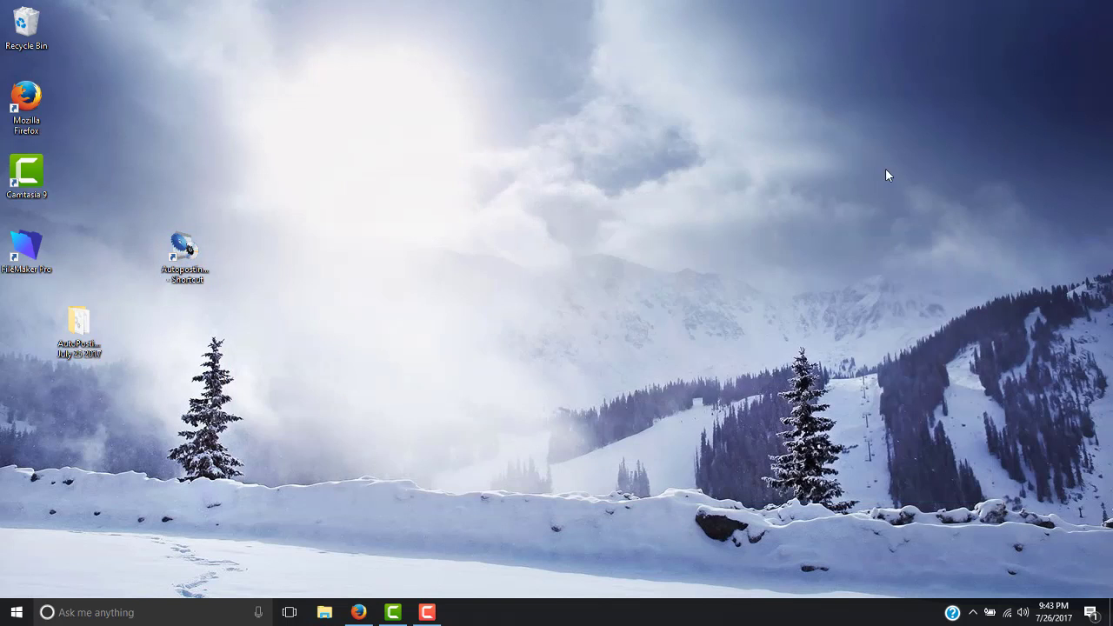
{"action": "left_click", "coordinate": [189, 258]}
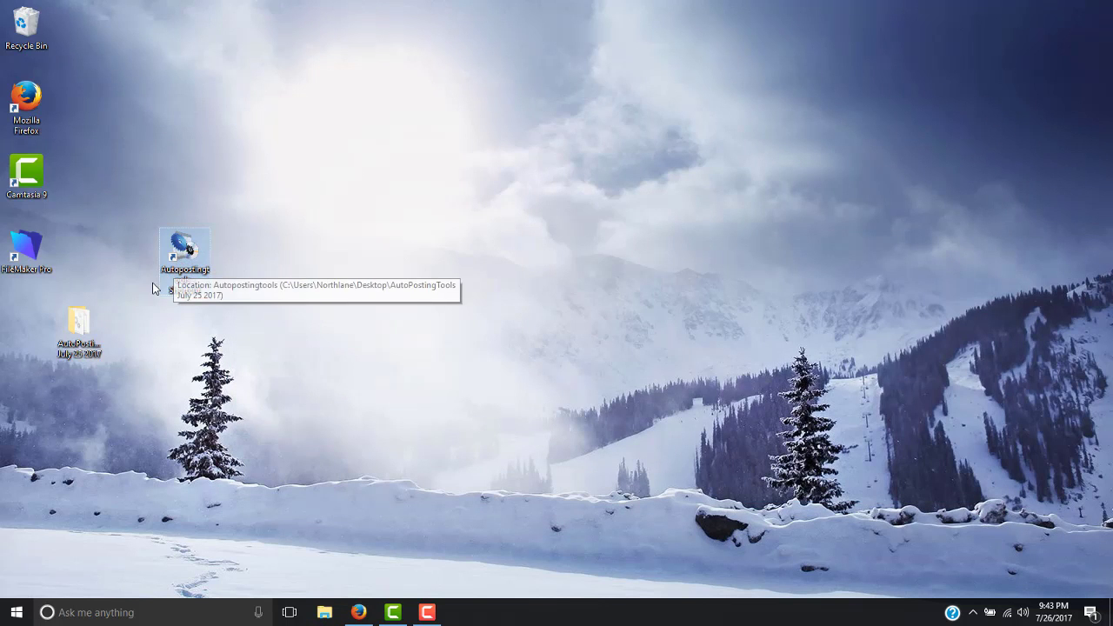
Step: Reopen the program folder and browse its bin, images, Manual Installation Instructions and Profiles subfolders
{"action": "double_click", "coordinate": [79, 334]}
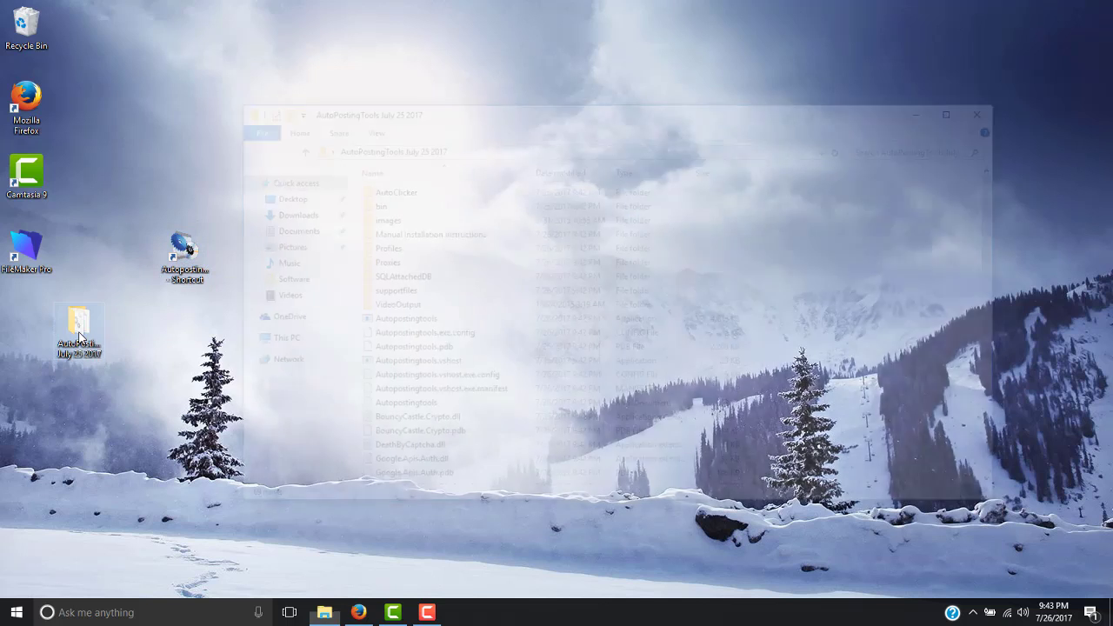
{"action": "left_click", "coordinate": [391, 191]}
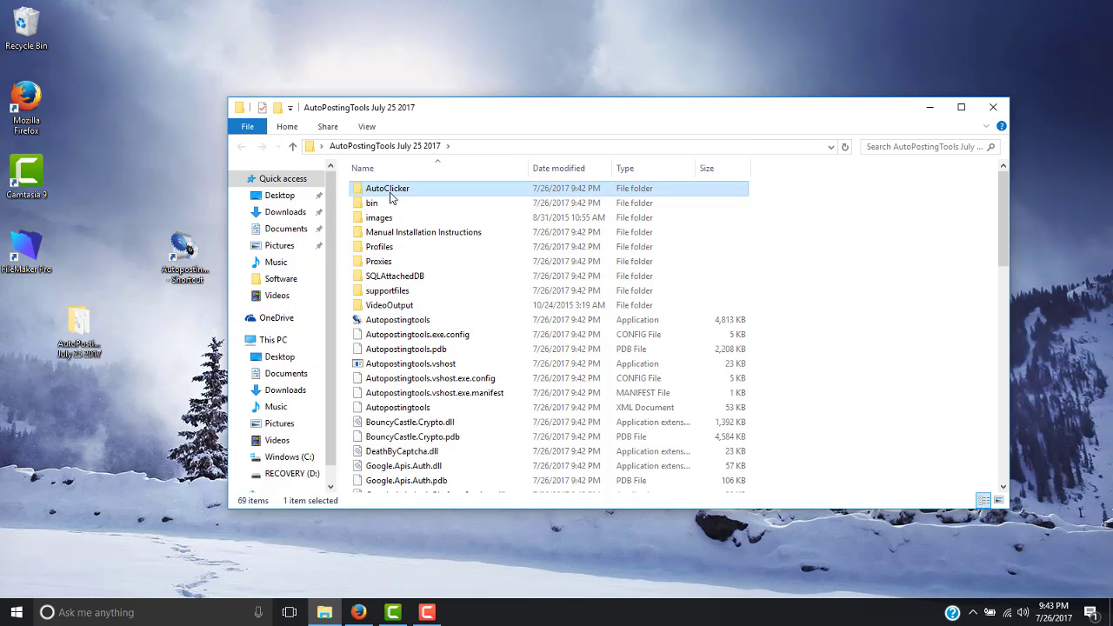
{"action": "double_click", "coordinate": [395, 205]}
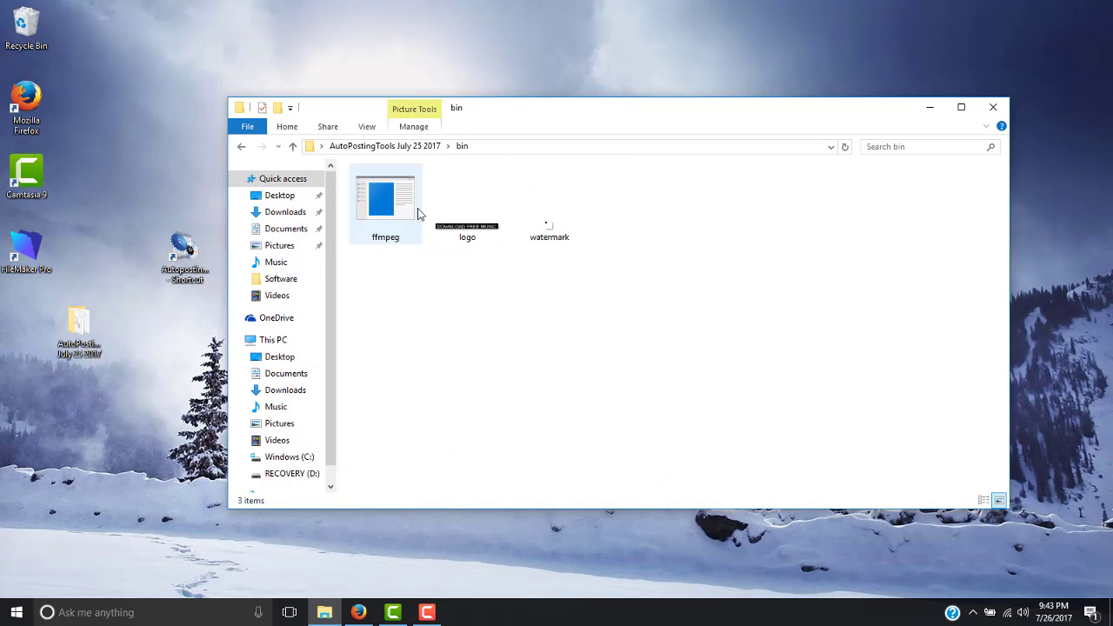
{"action": "left_click", "coordinate": [394, 146]}
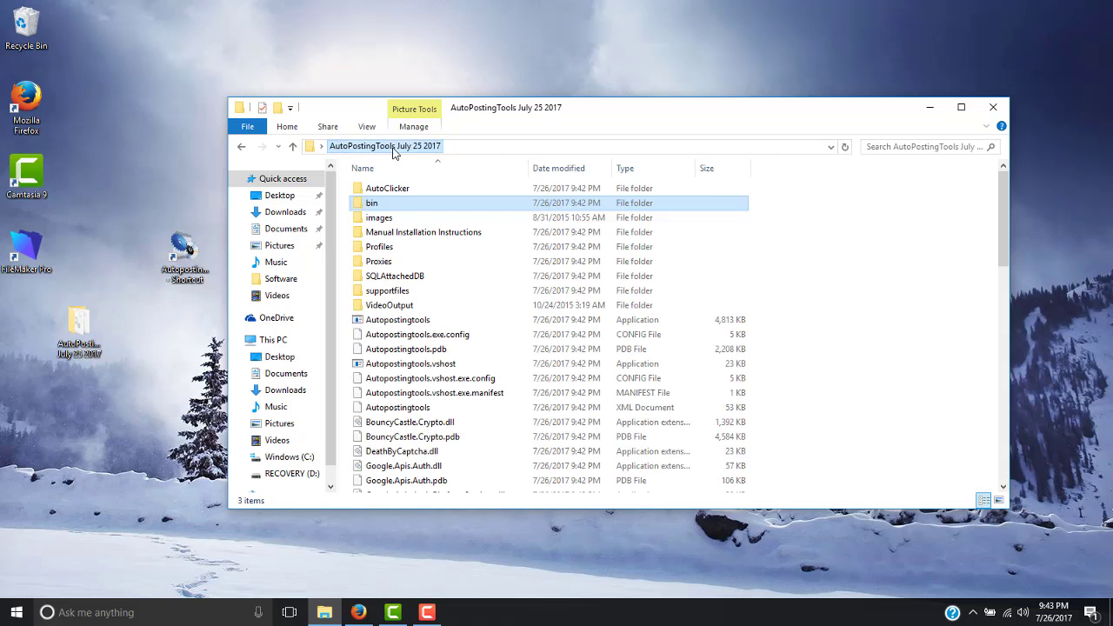
{"action": "double_click", "coordinate": [393, 218]}
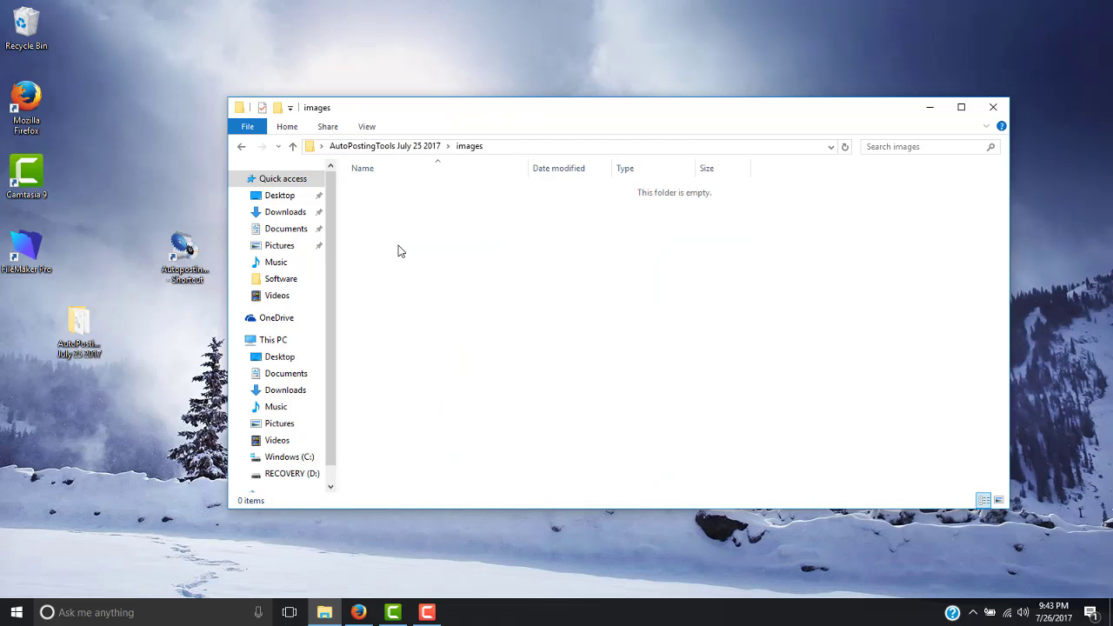
{"action": "left_click", "coordinate": [417, 146]}
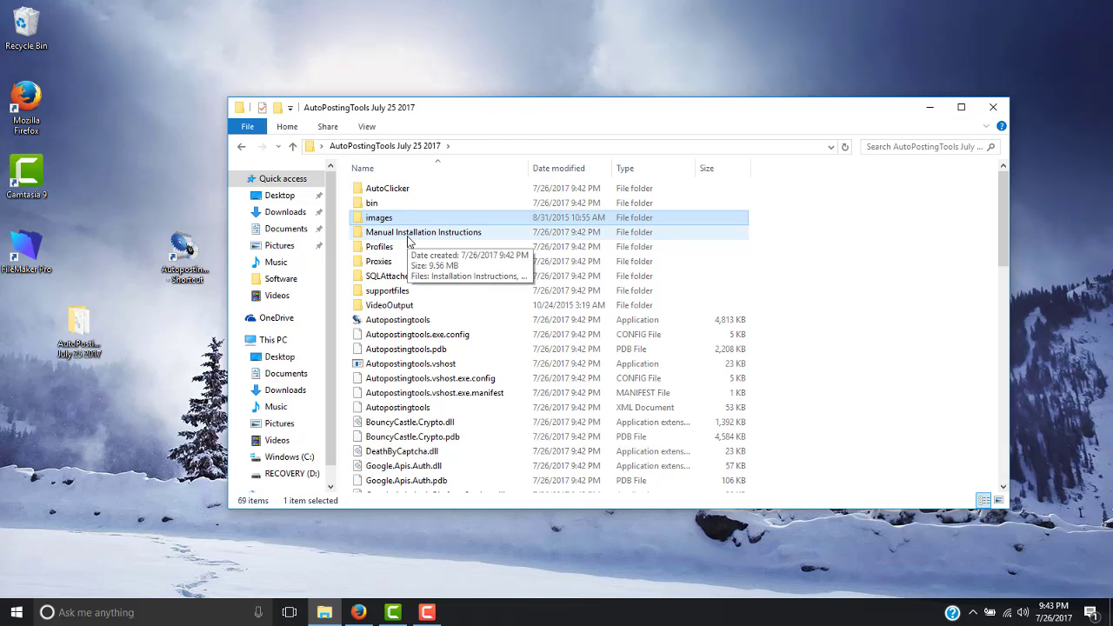
{"action": "double_click", "coordinate": [408, 236]}
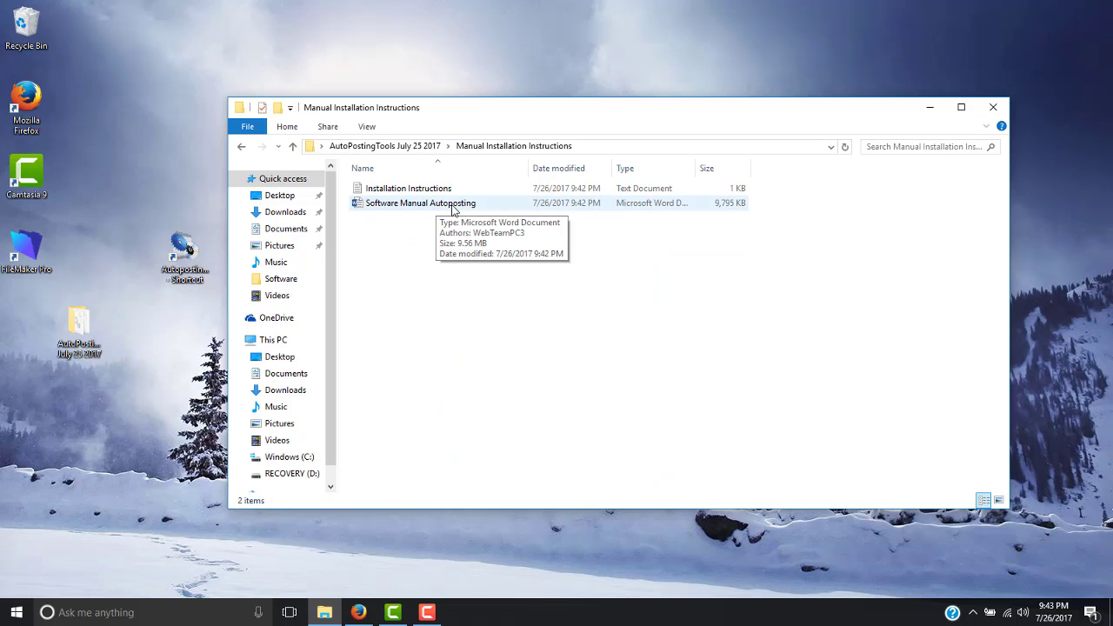
{"action": "left_click", "coordinate": [418, 146]}
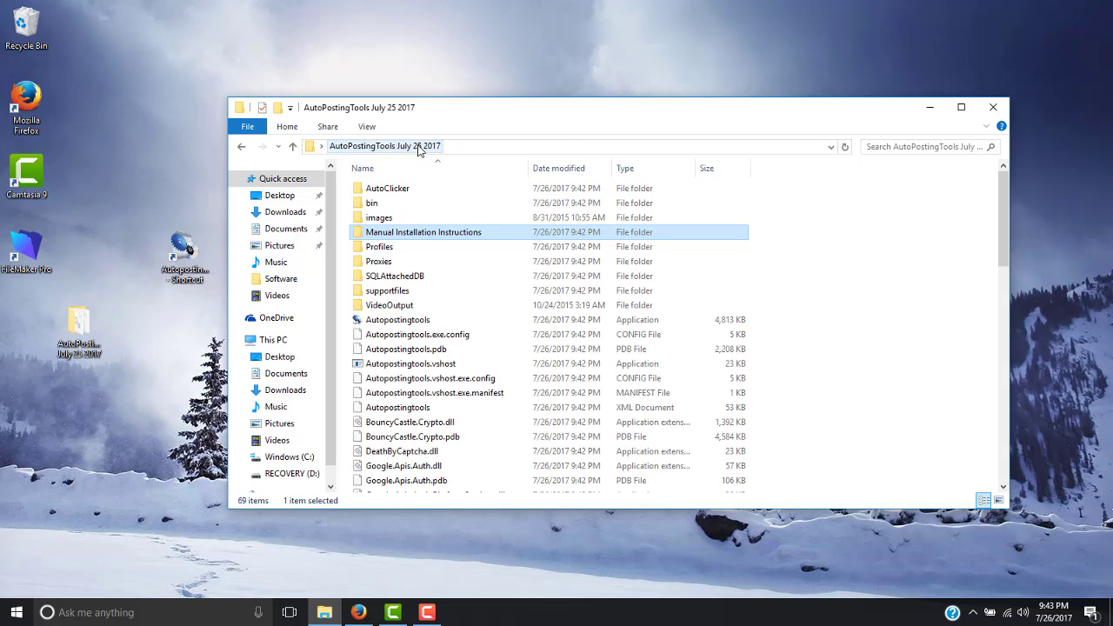
{"action": "double_click", "coordinate": [383, 247]}
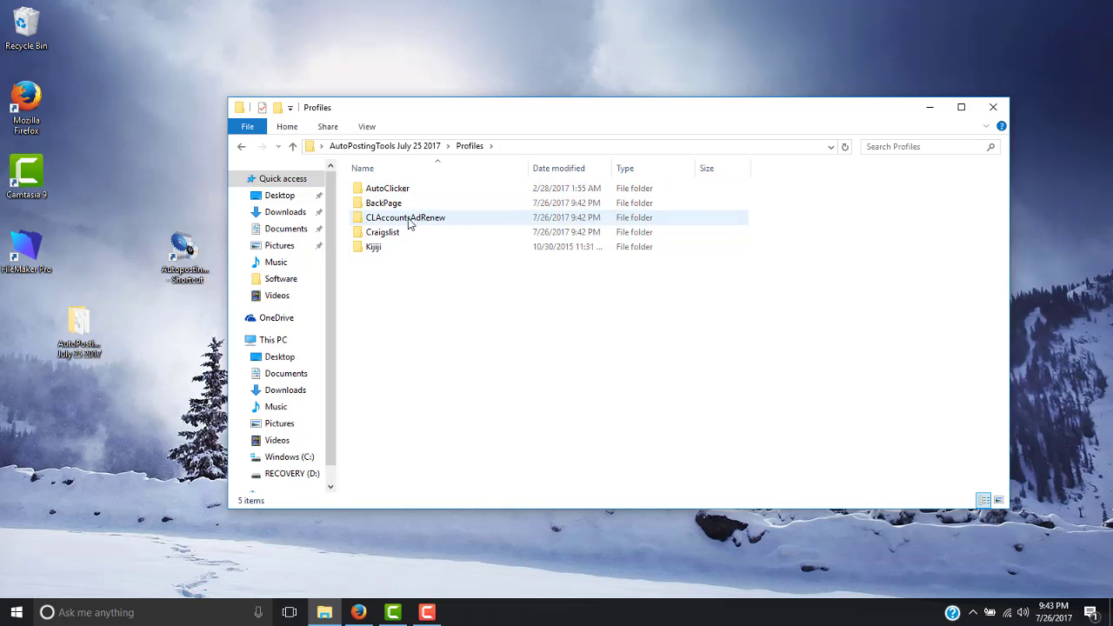
Step: Inspect the Proxies folder, the two SQLAttachedDB database files and the empty VideoOutput folder
{"action": "left_click", "coordinate": [409, 146]}
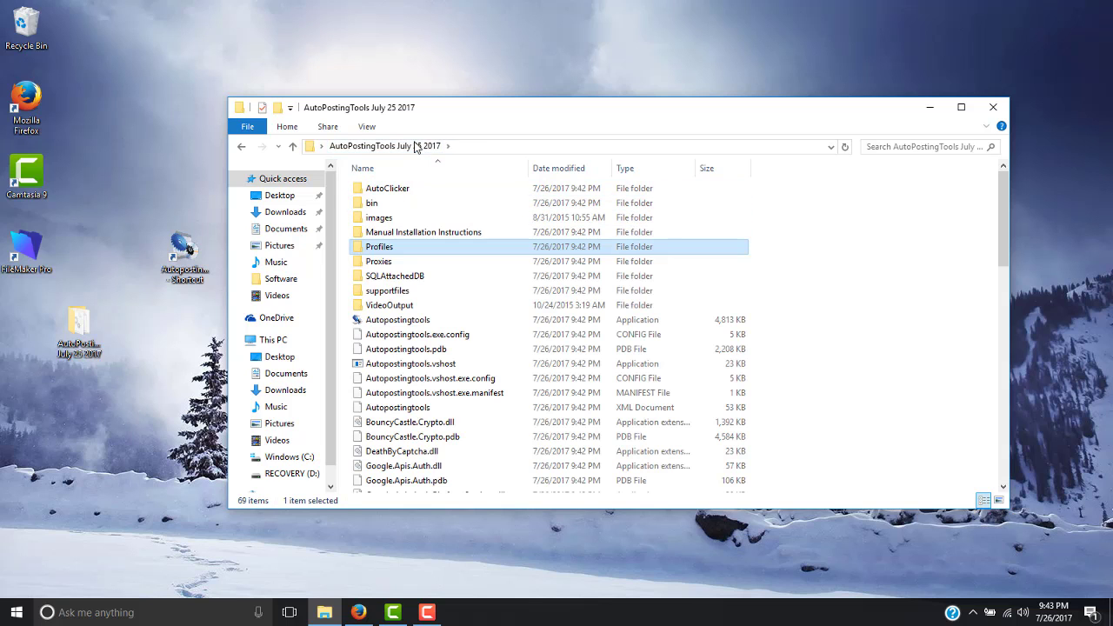
{"action": "double_click", "coordinate": [391, 262]}
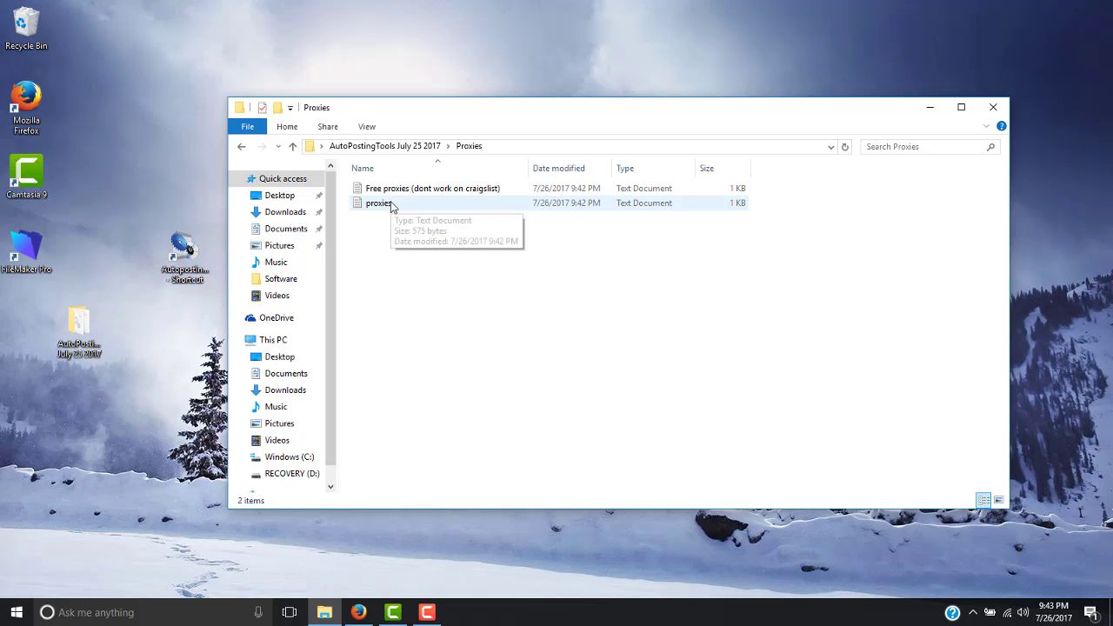
{"action": "left_click", "coordinate": [415, 146]}
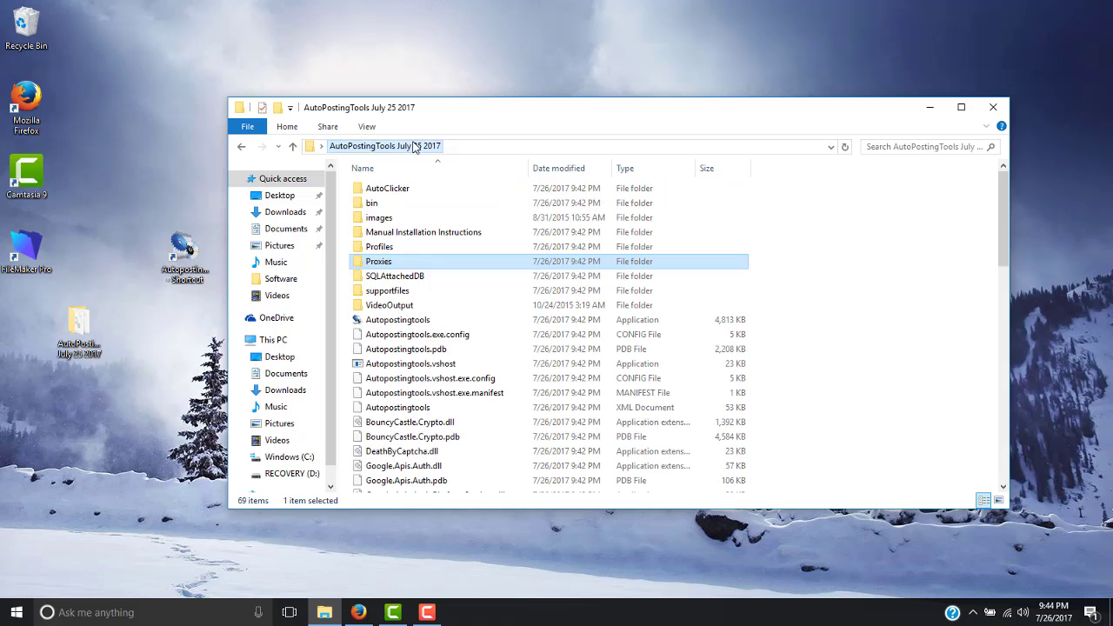
{"action": "left_click", "coordinate": [400, 279]}
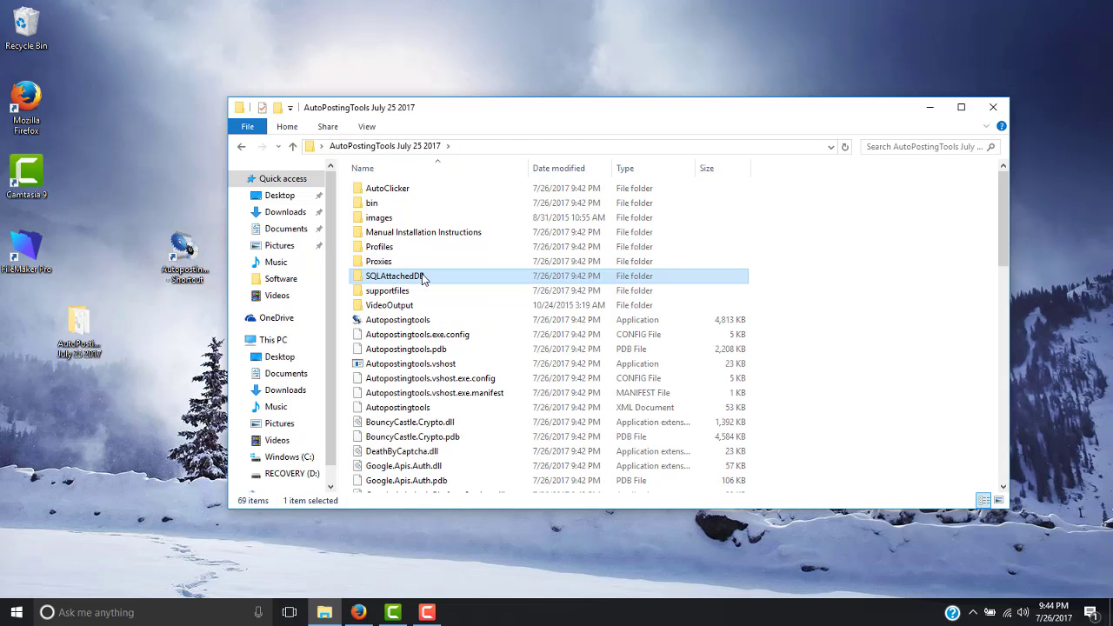
{"action": "double_click", "coordinate": [422, 278]}
{"action": "key", "text": "ctrl+a"}
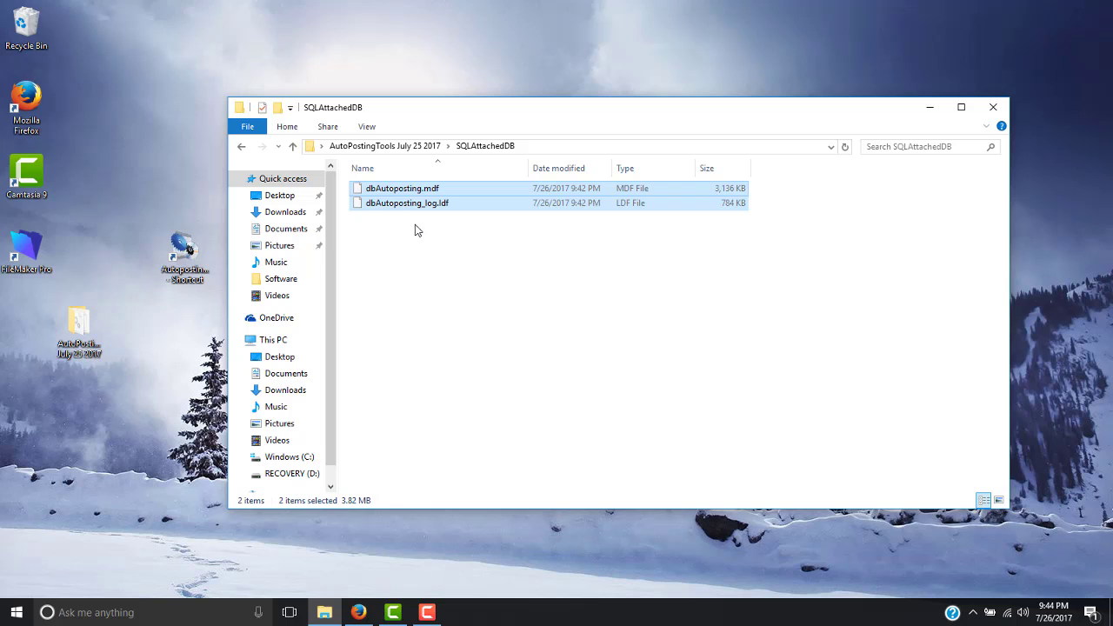
{"action": "left_click", "coordinate": [418, 146]}
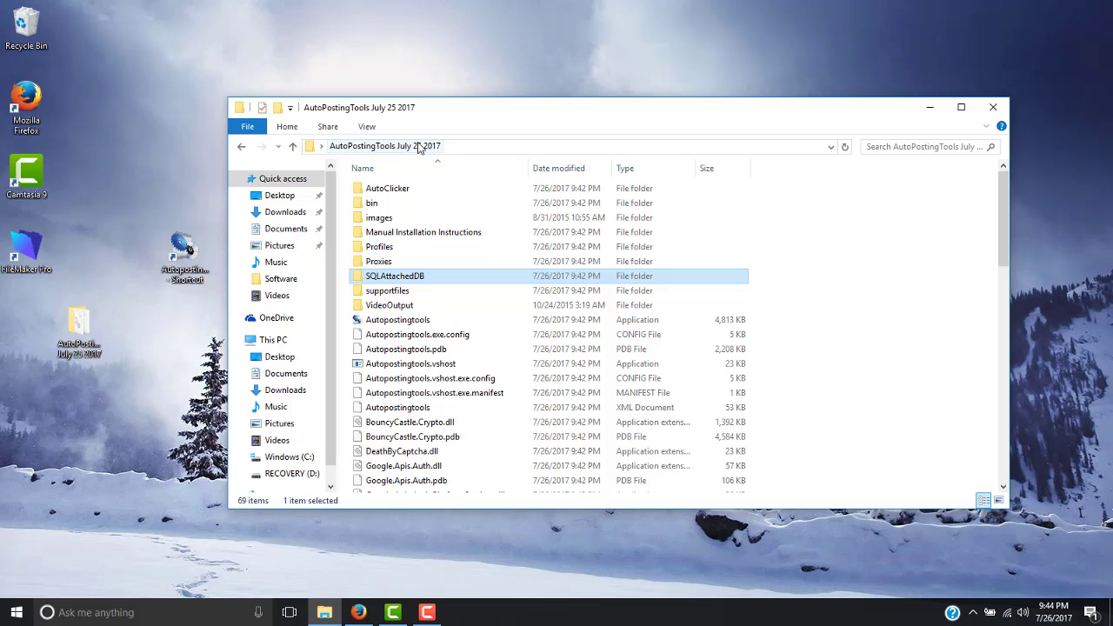
{"action": "double_click", "coordinate": [399, 306]}
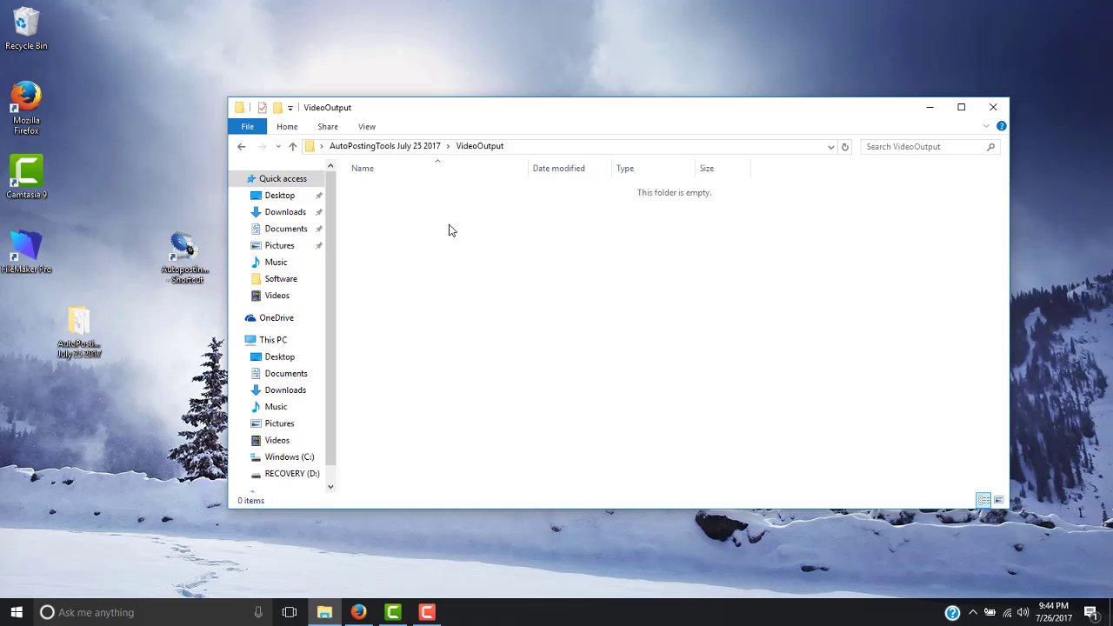
{"action": "left_click", "coordinate": [423, 146]}
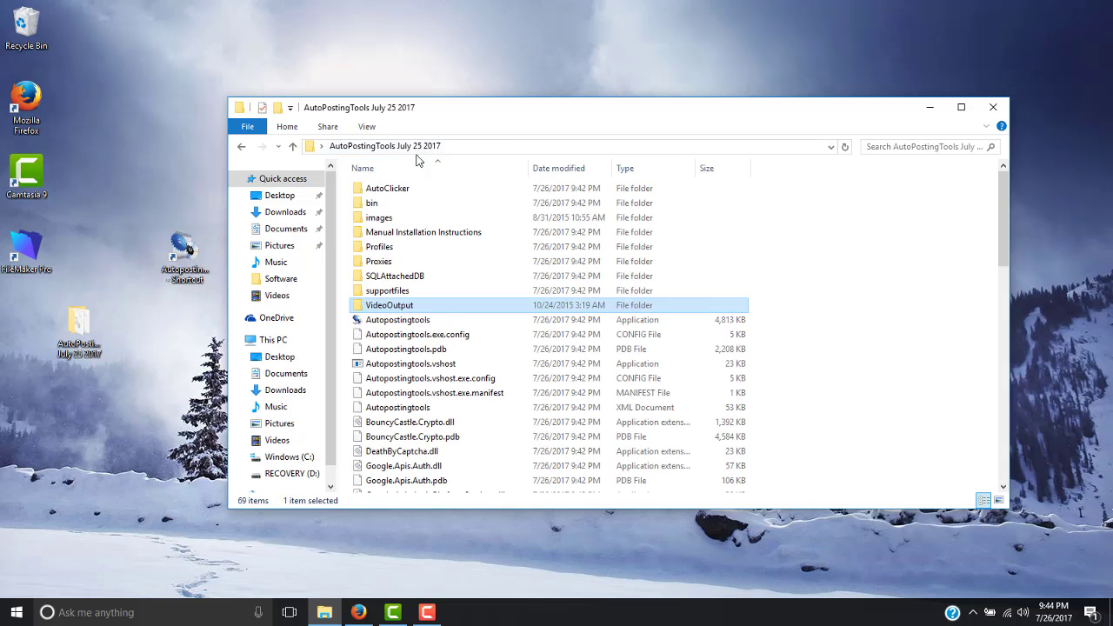
Step: Browse the supportfiles folder and its IE11UA registry file
{"action": "double_click", "coordinate": [383, 291]}
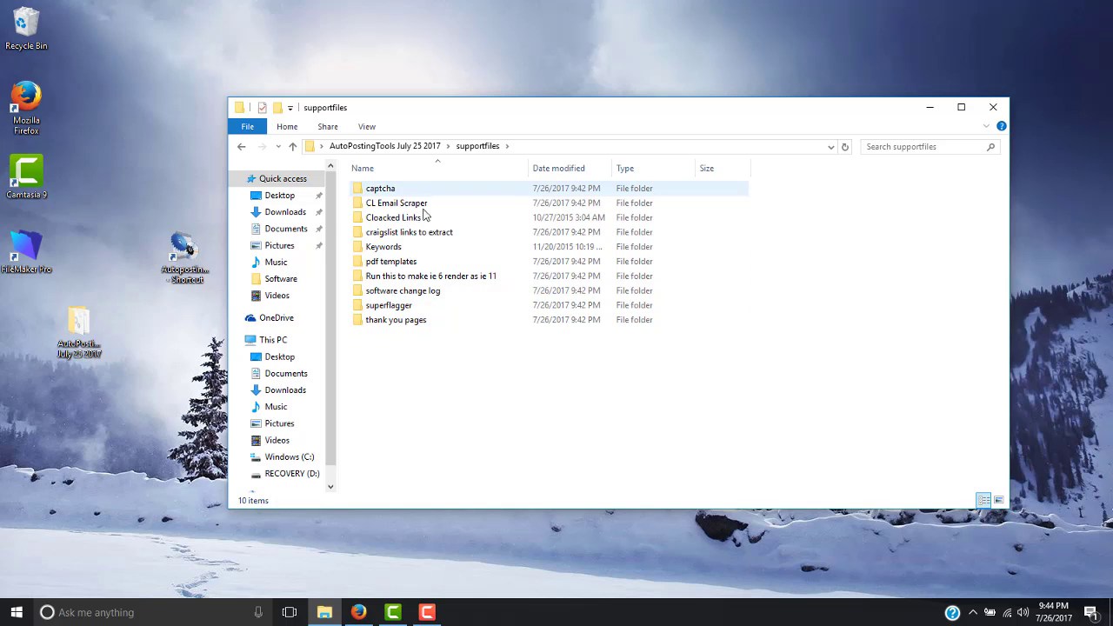
{"action": "double_click", "coordinate": [436, 280]}
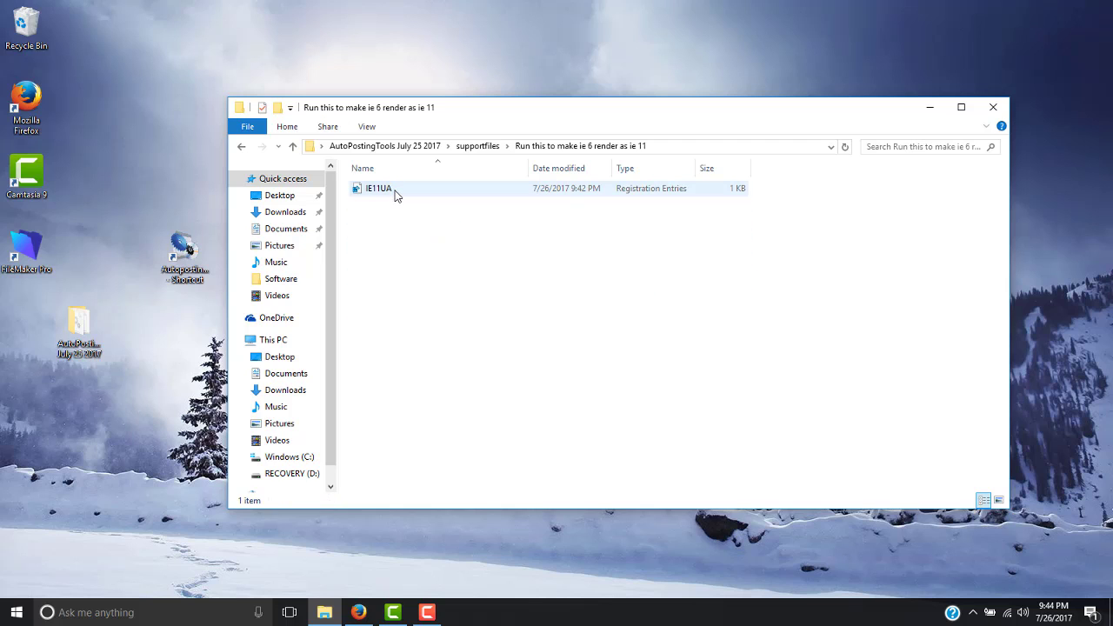
{"action": "left_click", "coordinate": [396, 194]}
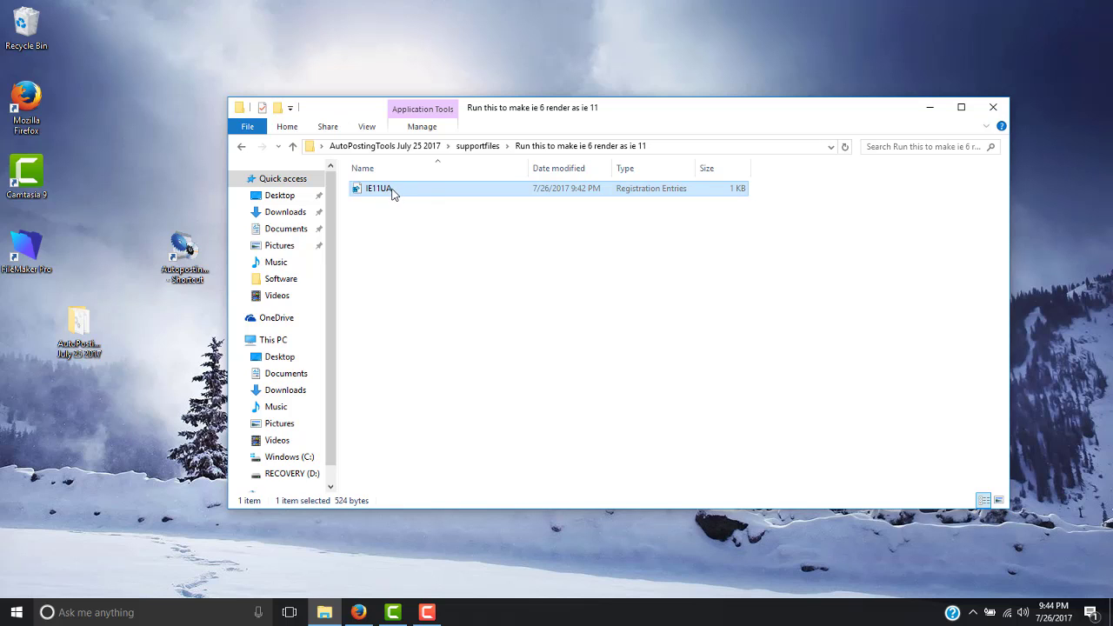
{"action": "left_click", "coordinate": [484, 145]}
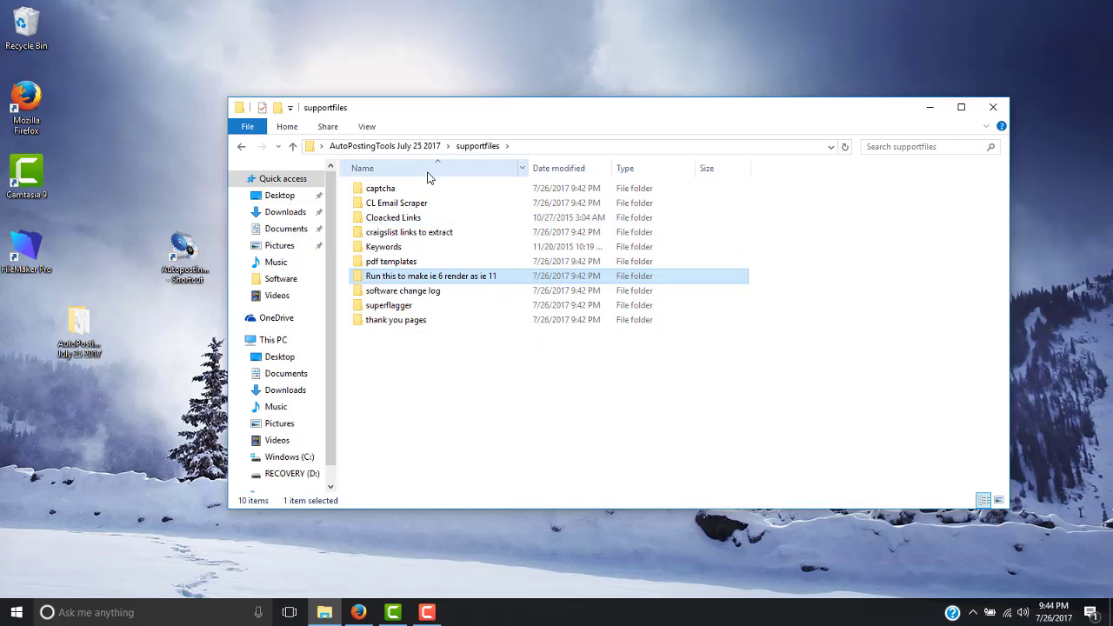
Step: Close the program folder and launch Autopostingtools from its desktop shortcut
{"action": "left_click", "coordinate": [412, 146]}
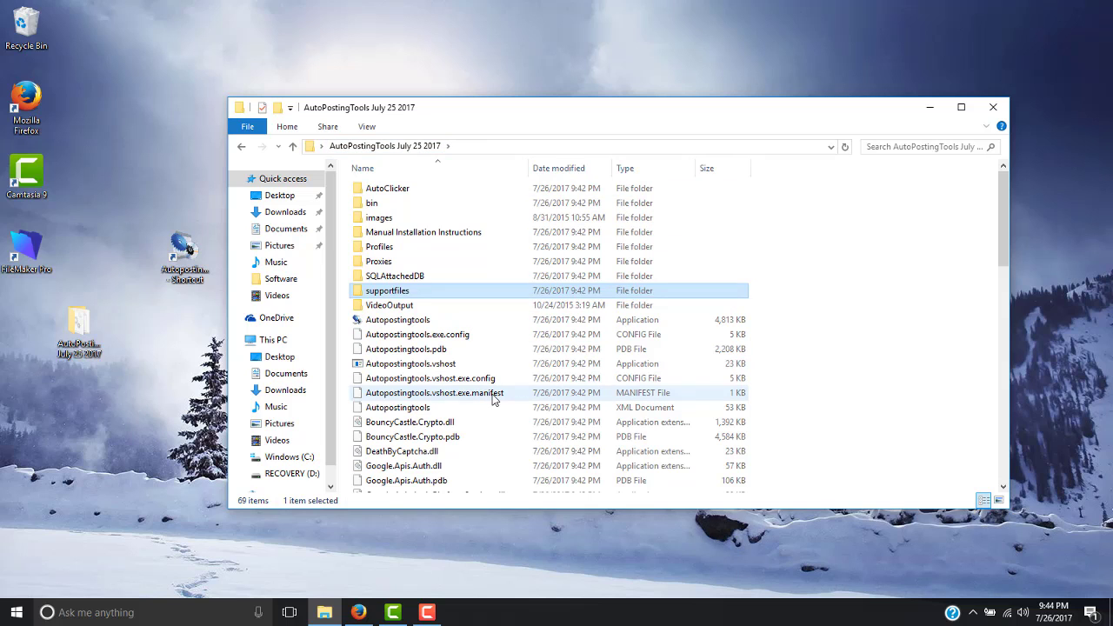
{"action": "left_click", "coordinate": [994, 107]}
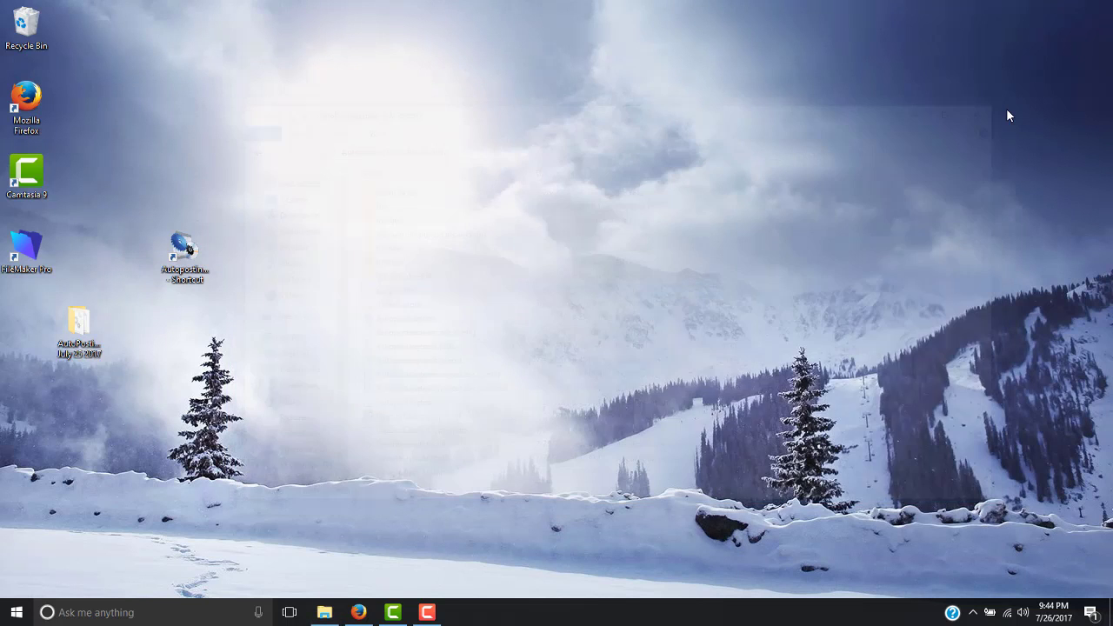
{"action": "double_click", "coordinate": [184, 252]}
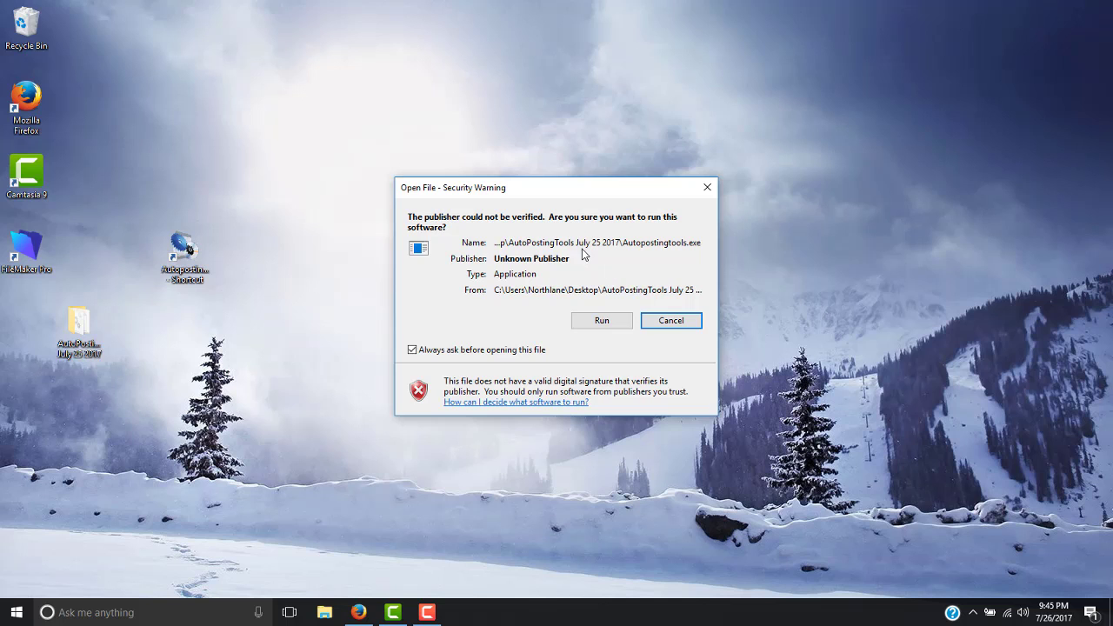
Step: Let the unverified Autopostingtools.exe run to its Login window, then bring Firefox forward
{"action": "left_click", "coordinate": [602, 320]}
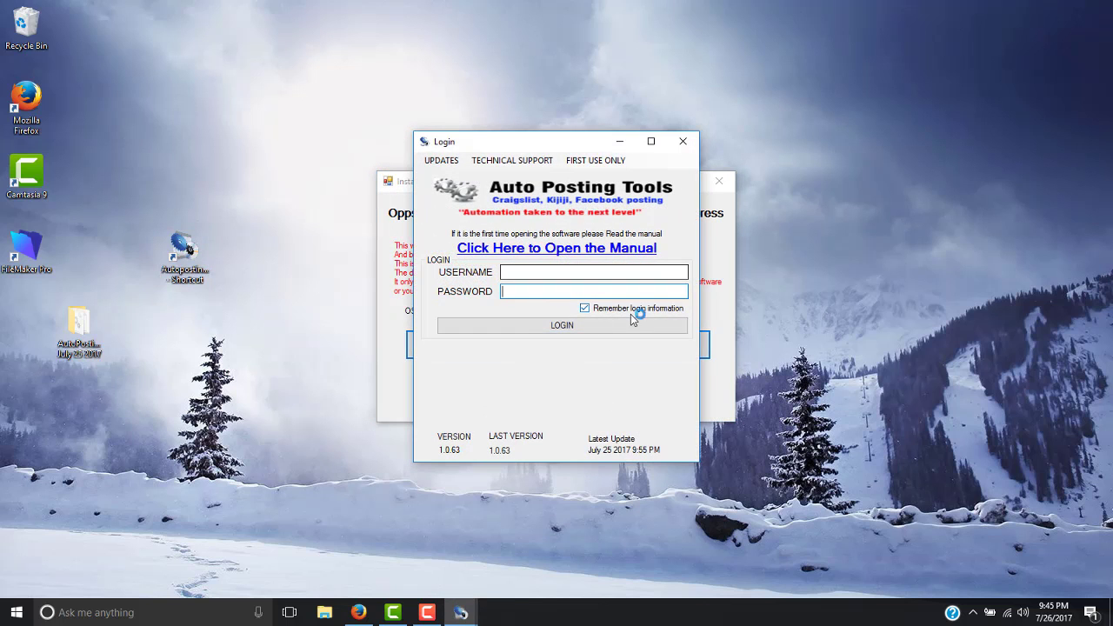
{"action": "left_click", "coordinate": [584, 272]}
{"action": "left_click", "coordinate": [578, 291]}
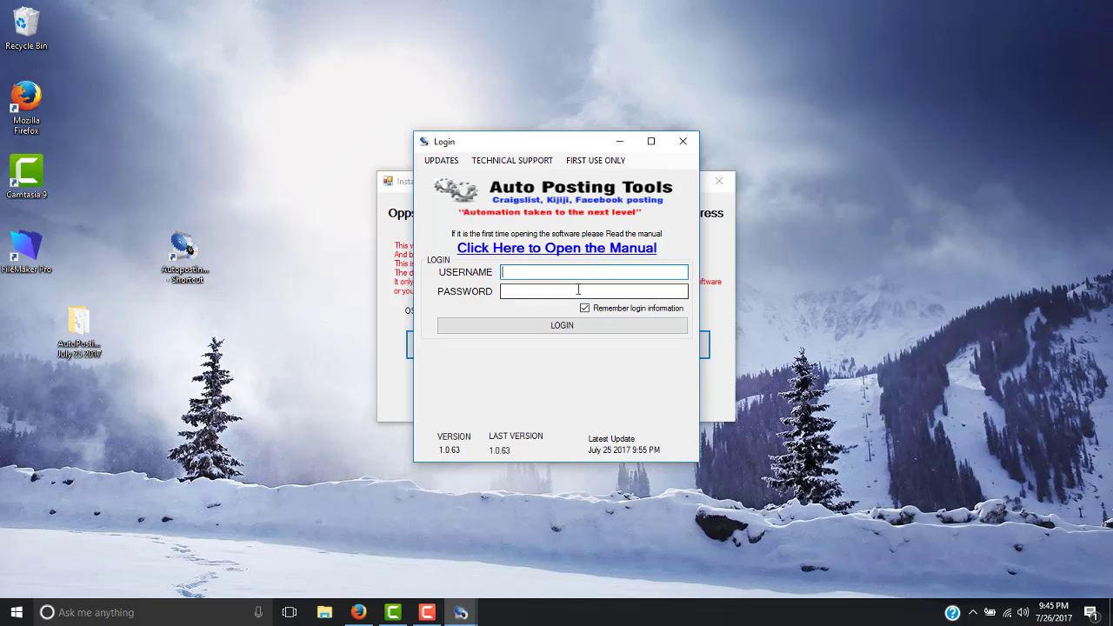
{"action": "left_click", "coordinate": [356, 612]}
Step: Read the software's username and password on the account page, then minimize Firefox
{"action": "left_click", "coordinate": [513, 10]}
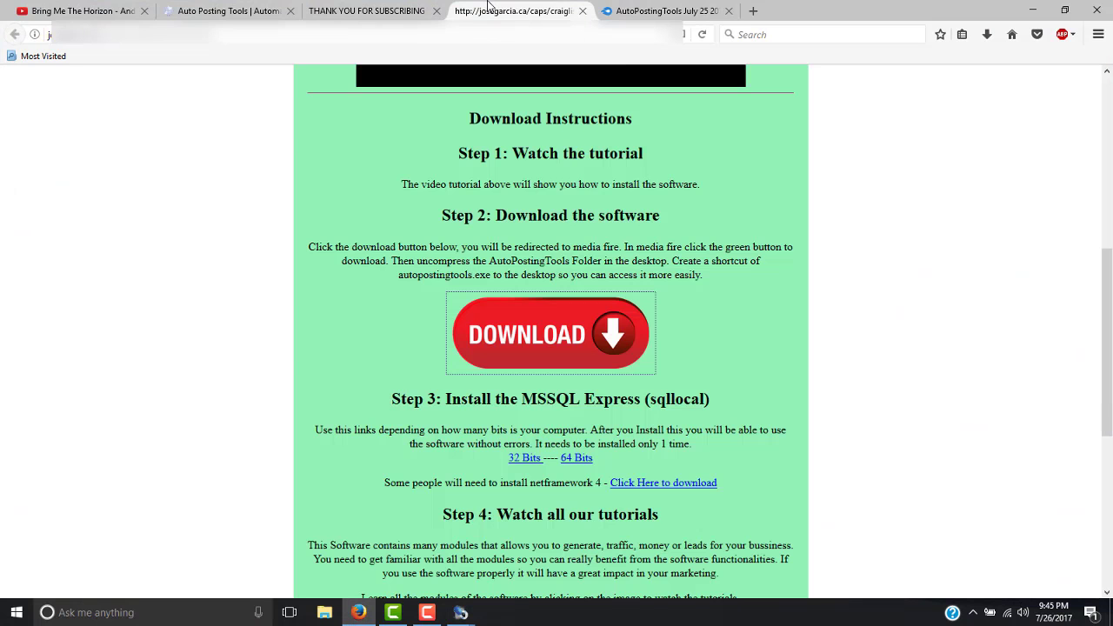
{"action": "scroll", "coordinate": [529, 173], "scroll_direction": "up", "scroll_amount": 5}
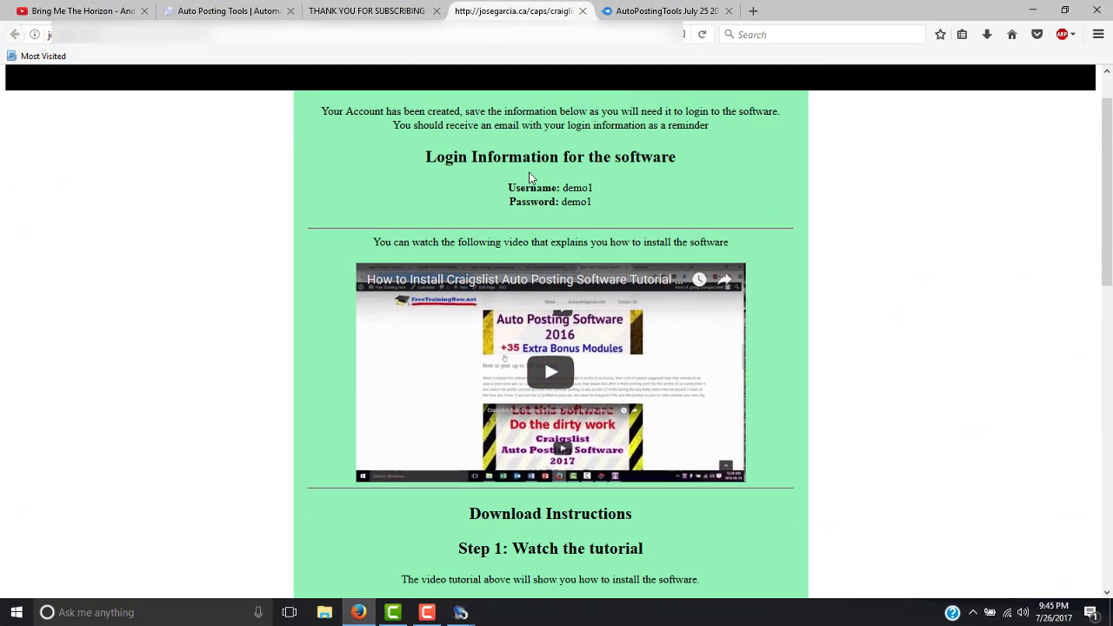
{"action": "left_click_drag", "start_coordinate": [509, 190], "coordinate": [602, 208]}
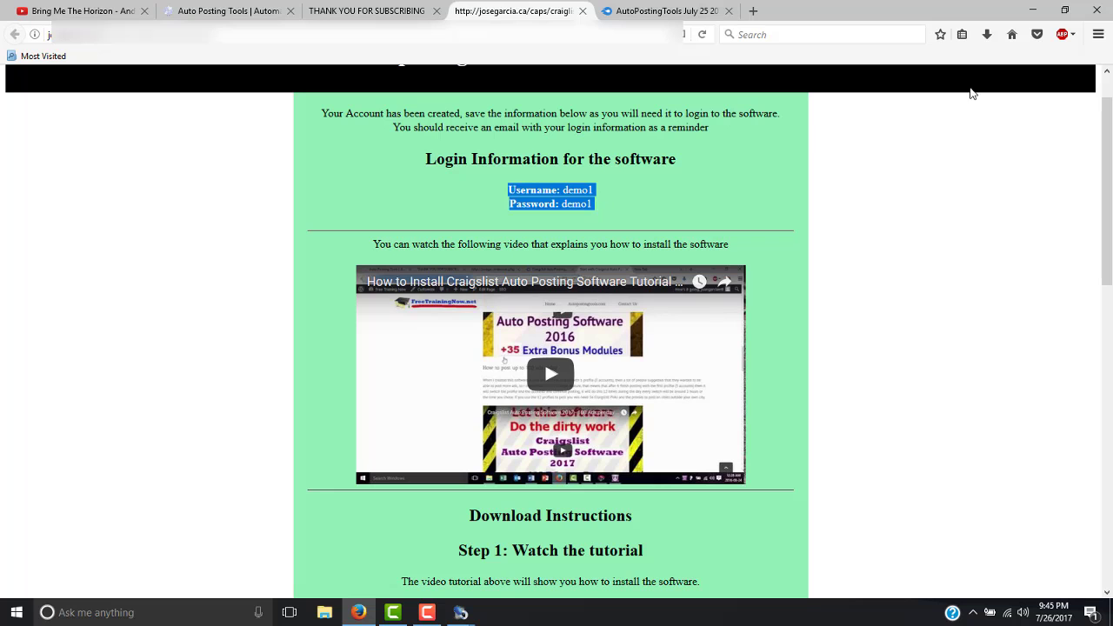
{"action": "left_click", "coordinate": [1032, 11]}
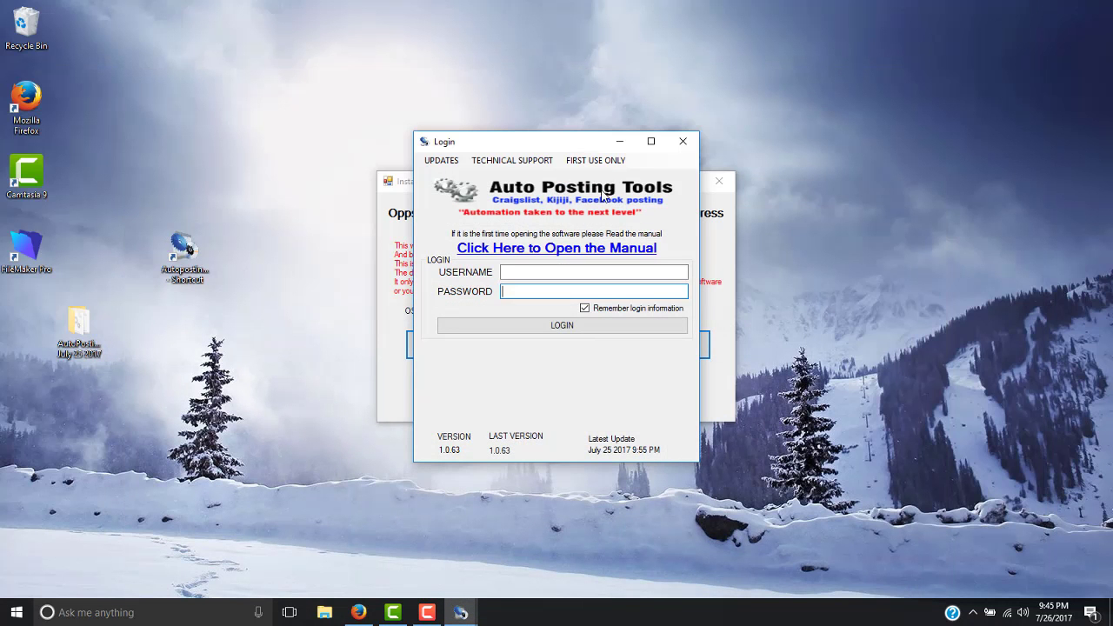
Step: Log in with the account username and password, with Remember login information ticked
{"action": "left_click", "coordinate": [538, 271]}
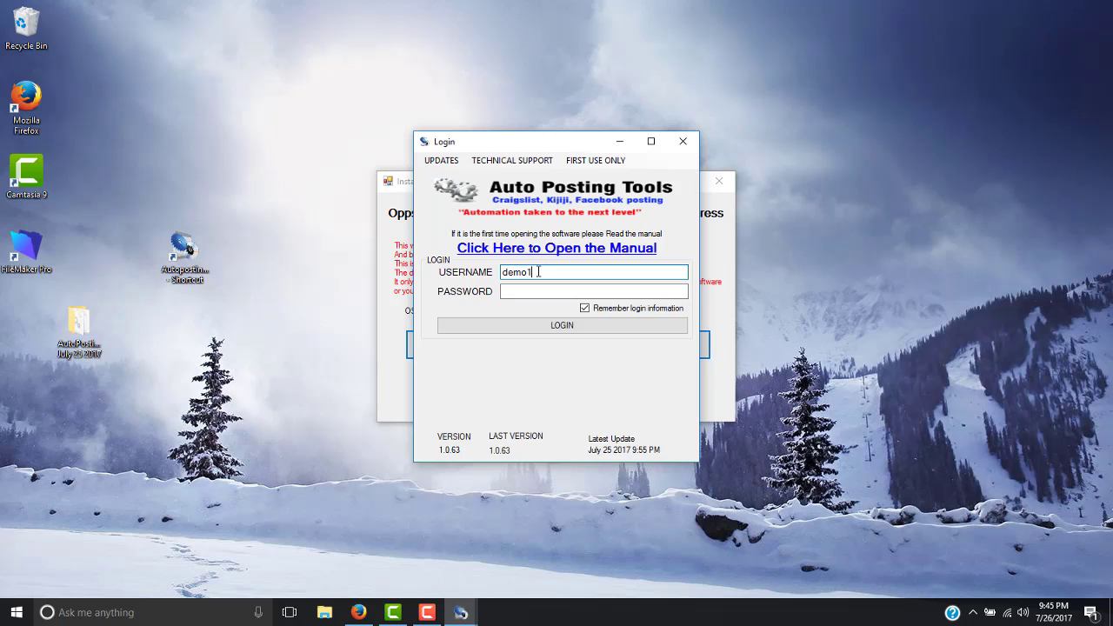
{"action": "left_click", "coordinate": [575, 293]}
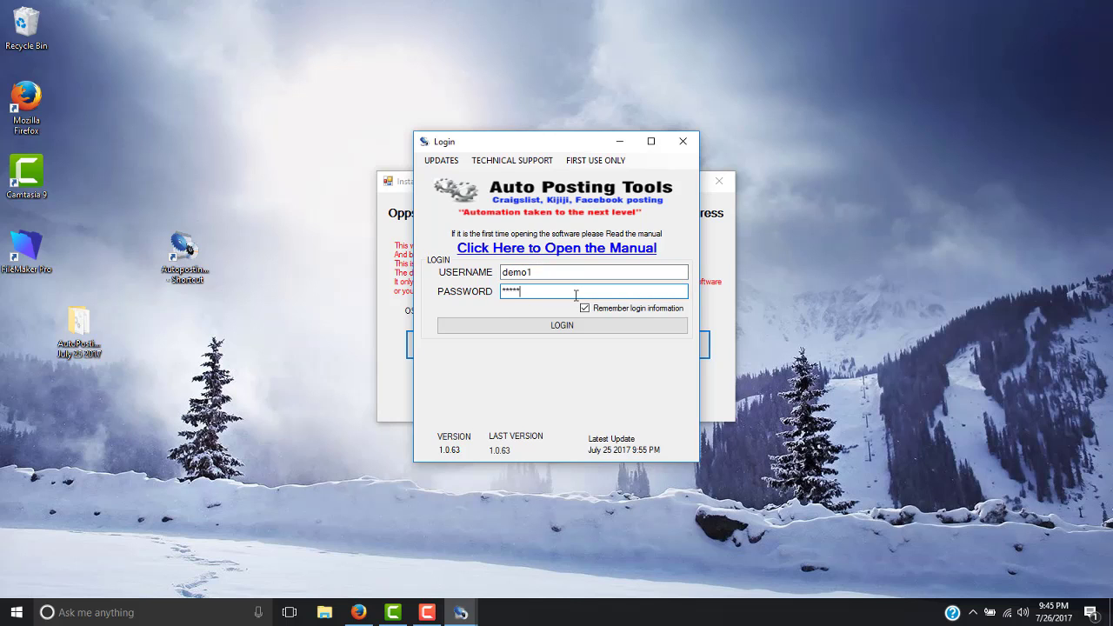
{"action": "left_click", "coordinate": [583, 309]}
{"action": "left_click", "coordinate": [572, 329]}
{"action": "left_click", "coordinate": [716, 273]}
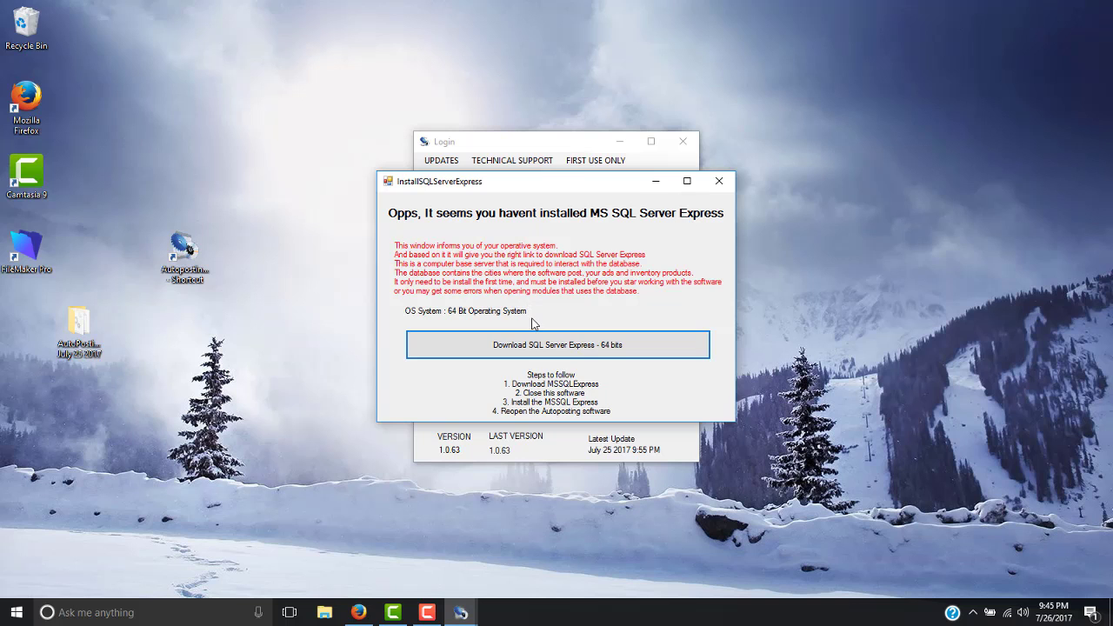
Step: Download and save the 64-bit SqlLocalDB.MSI installer from the SQL Server Express notice
{"action": "left_click", "coordinate": [581, 348]}
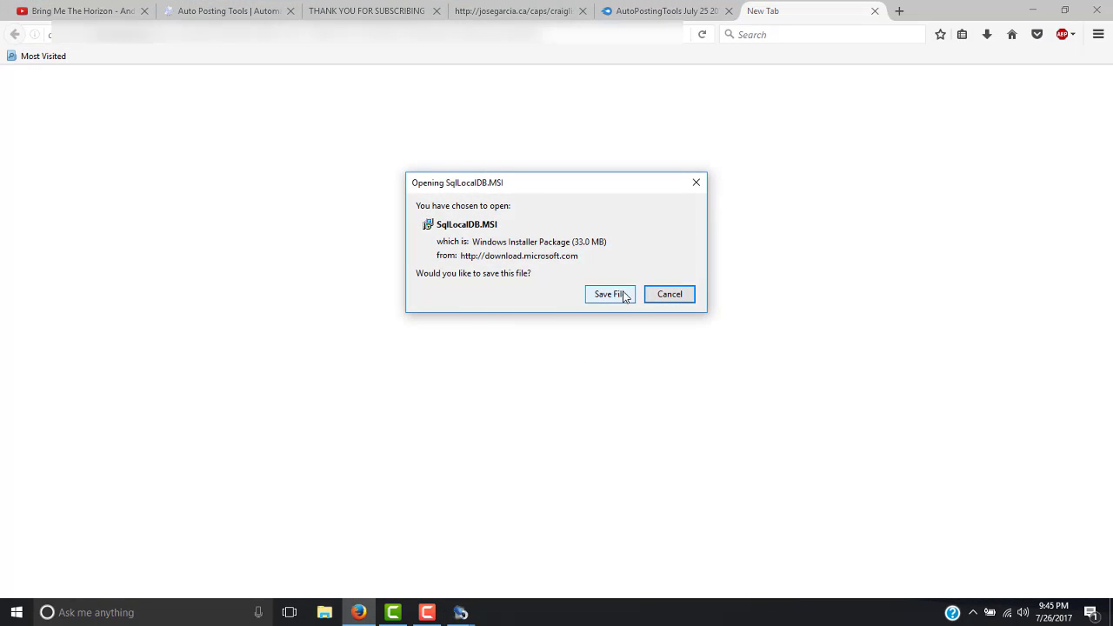
{"action": "left_click", "coordinate": [610, 295]}
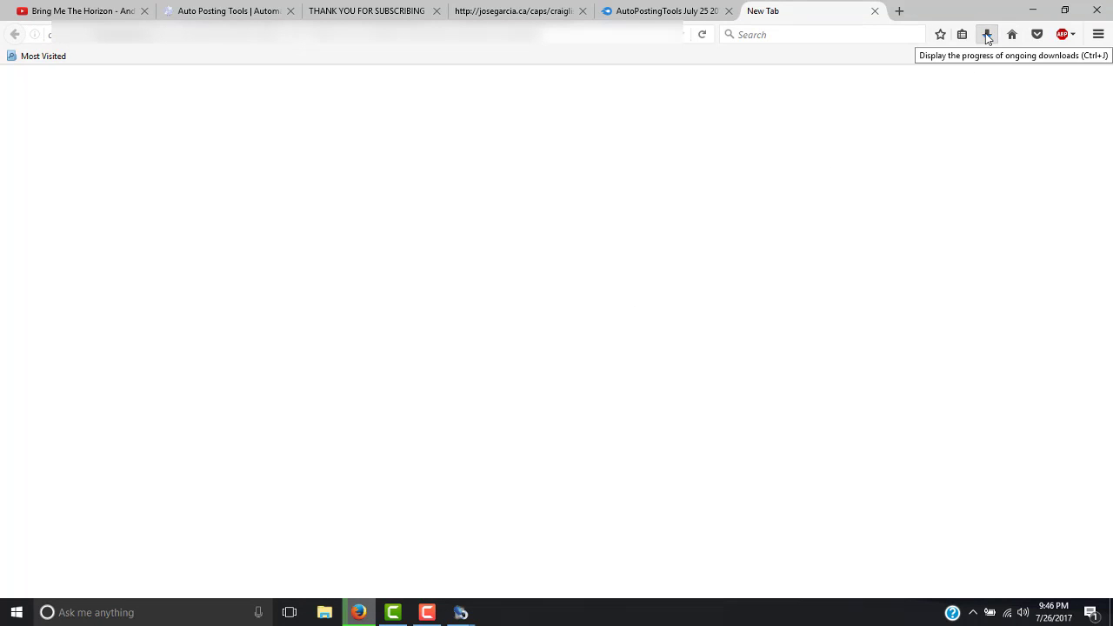
{"action": "left_click", "coordinate": [501, 10]}
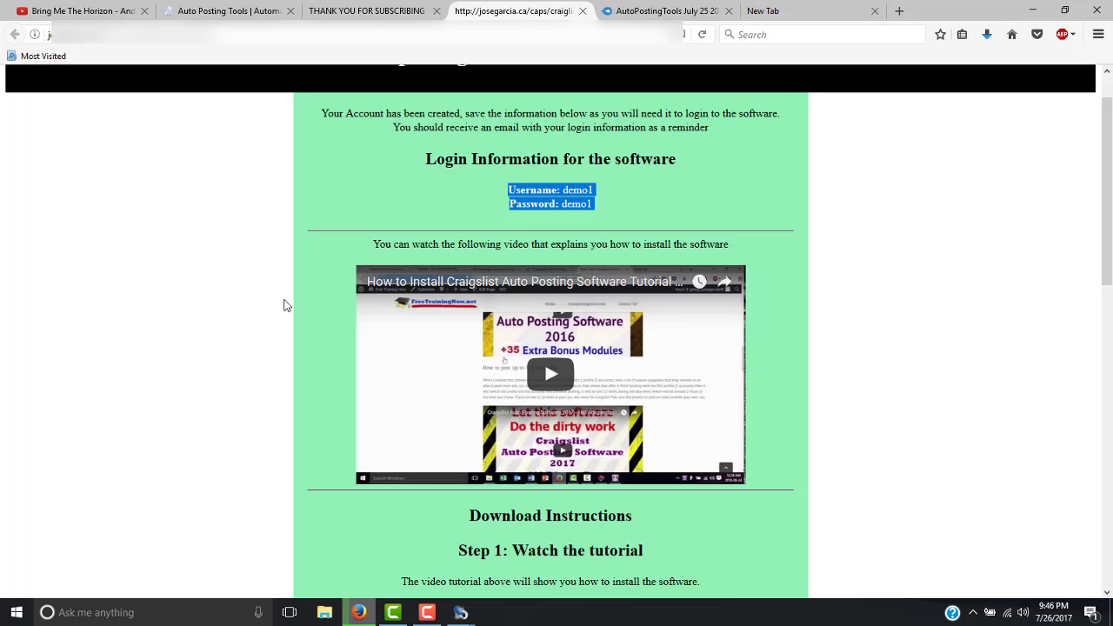
{"action": "scroll", "coordinate": [224, 408], "scroll_direction": "down", "scroll_amount": 5}
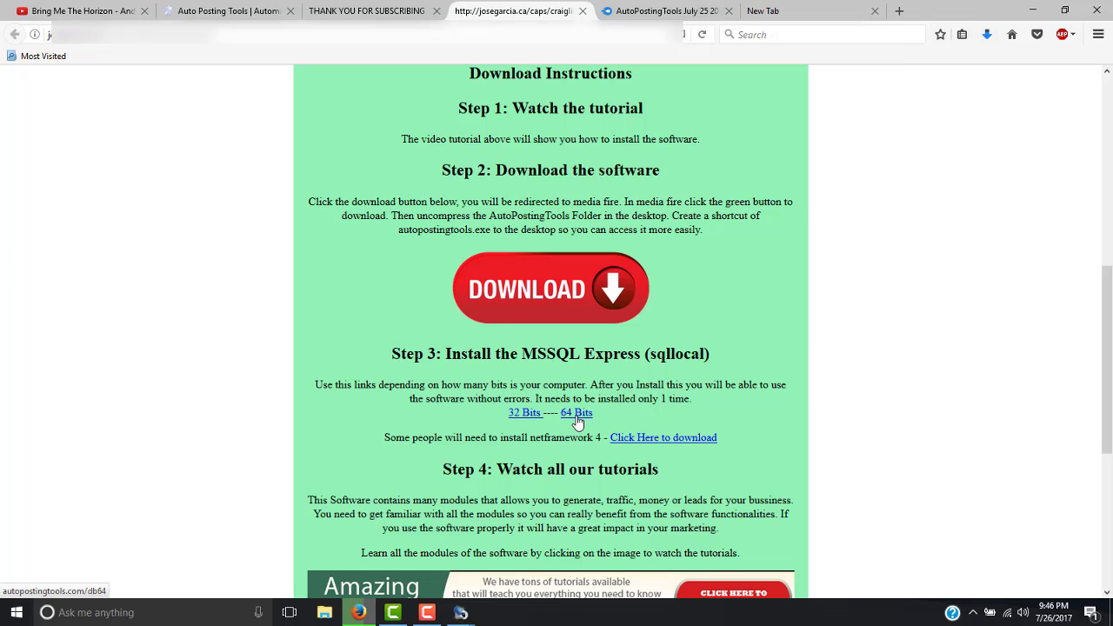
Step: Return to Firefox and run SqlLocalDB.MSI from the Downloads list despite the warning
{"action": "left_click", "coordinate": [461, 612]}
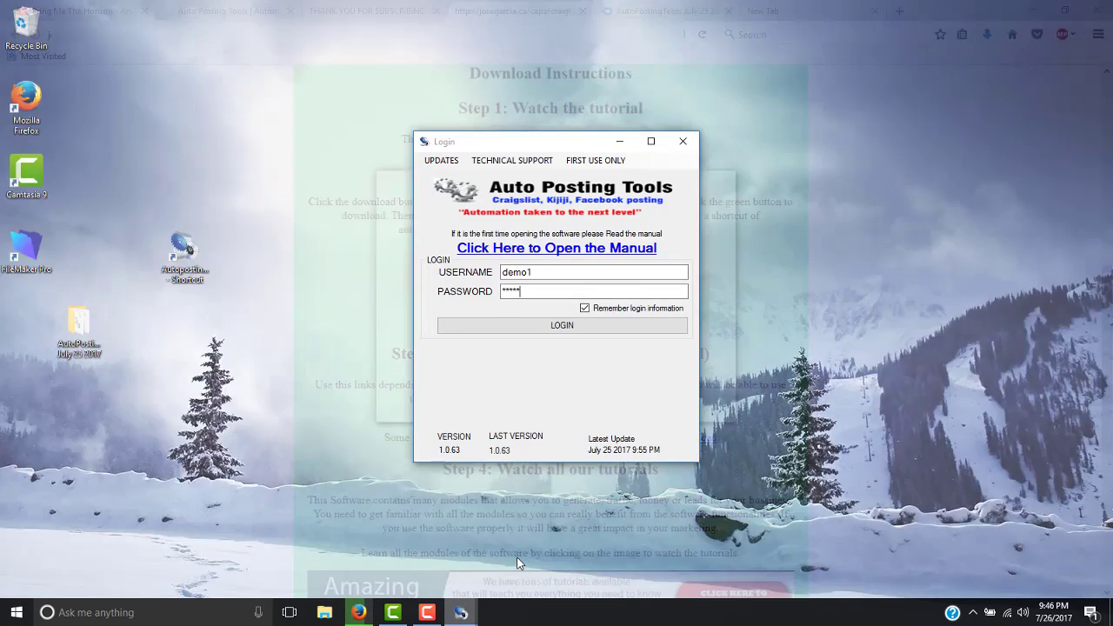
{"action": "left_click", "coordinate": [519, 565]}
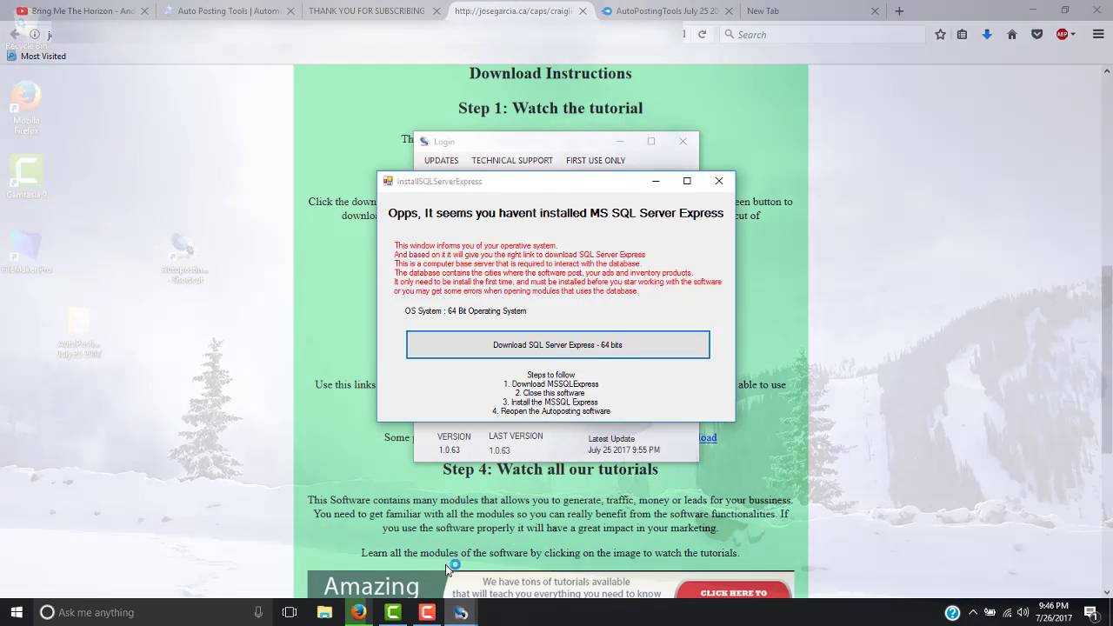
{"action": "left_click", "coordinate": [452, 578]}
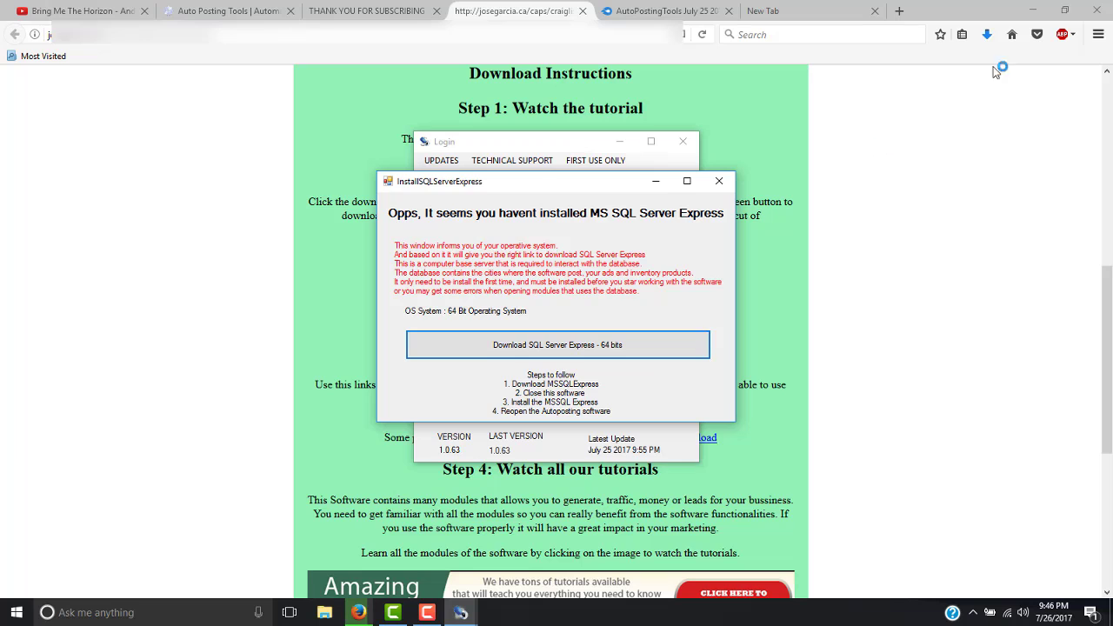
{"action": "left_click", "coordinate": [972, 129]}
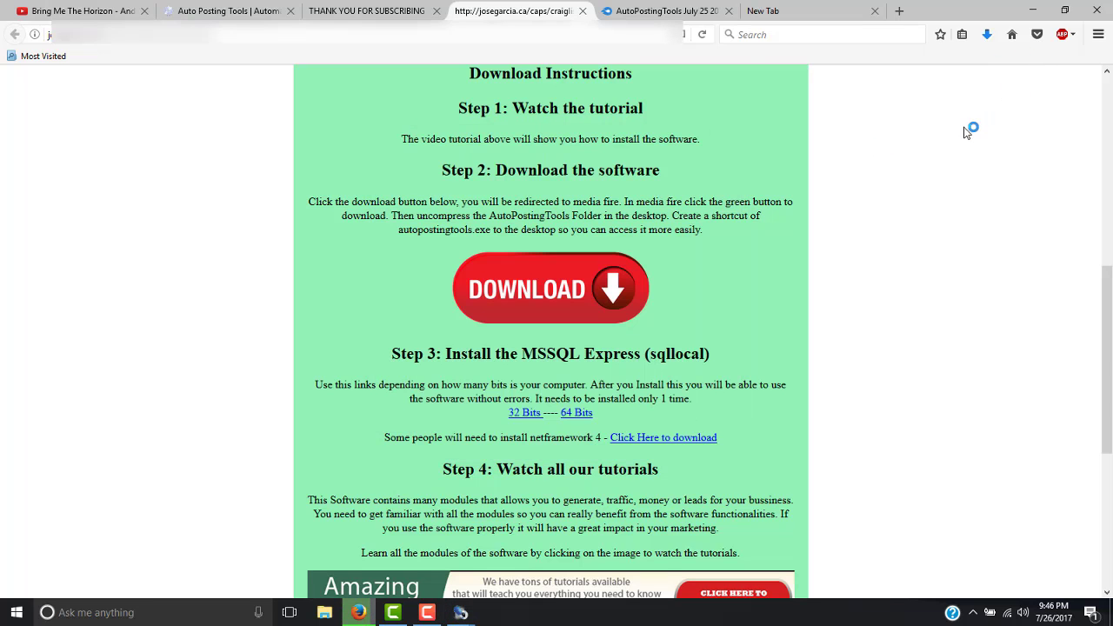
{"action": "left_click", "coordinate": [986, 33]}
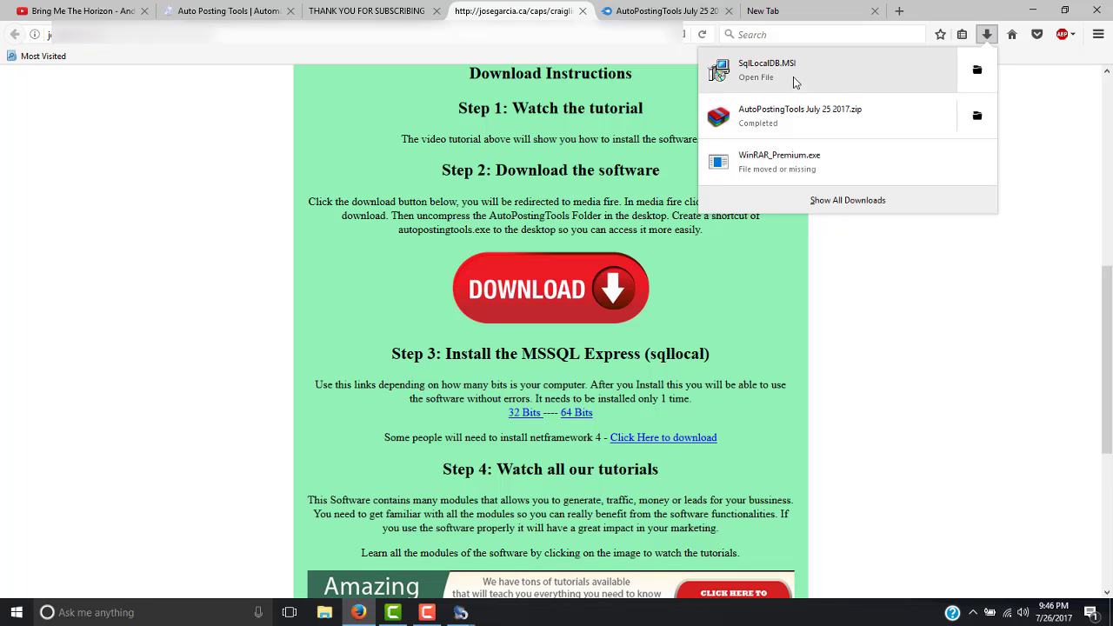
{"action": "left_click", "coordinate": [793, 81]}
{"action": "left_click", "coordinate": [599, 323]}
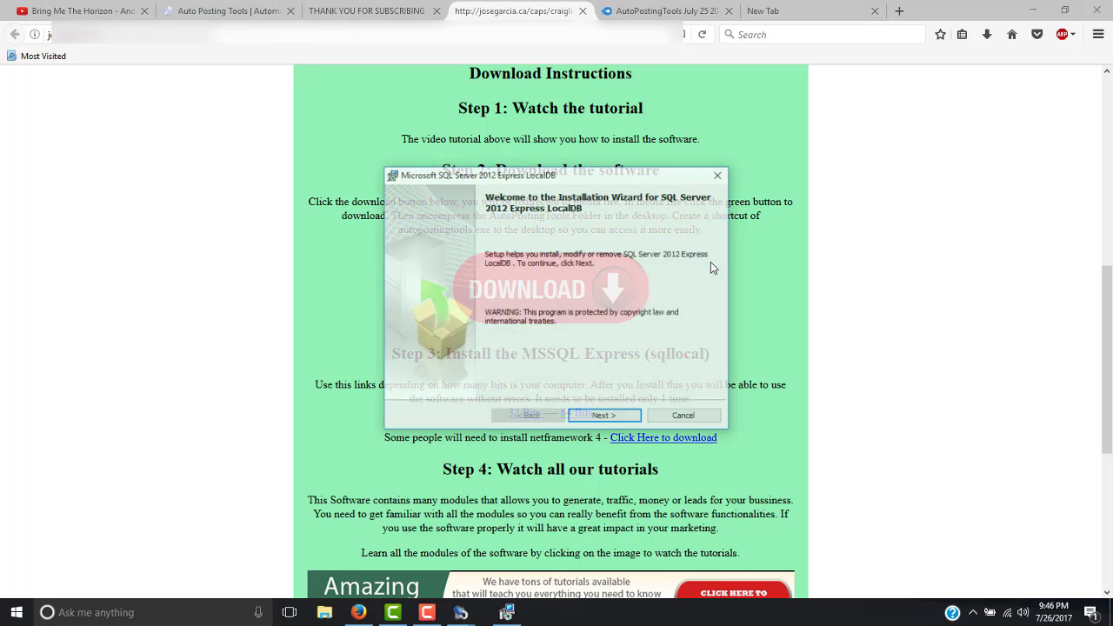
Step: Minimize Firefox, then accept the LocalDB licence terms, install, and finish the wizard
{"action": "left_click", "coordinate": [1033, 11]}
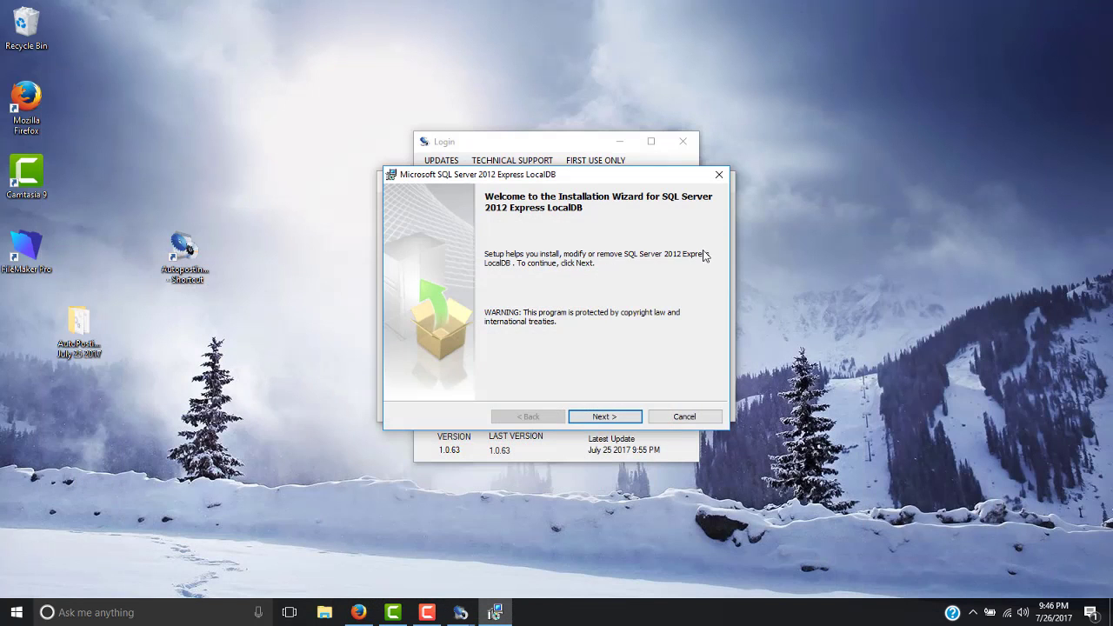
{"action": "left_click", "coordinate": [597, 417]}
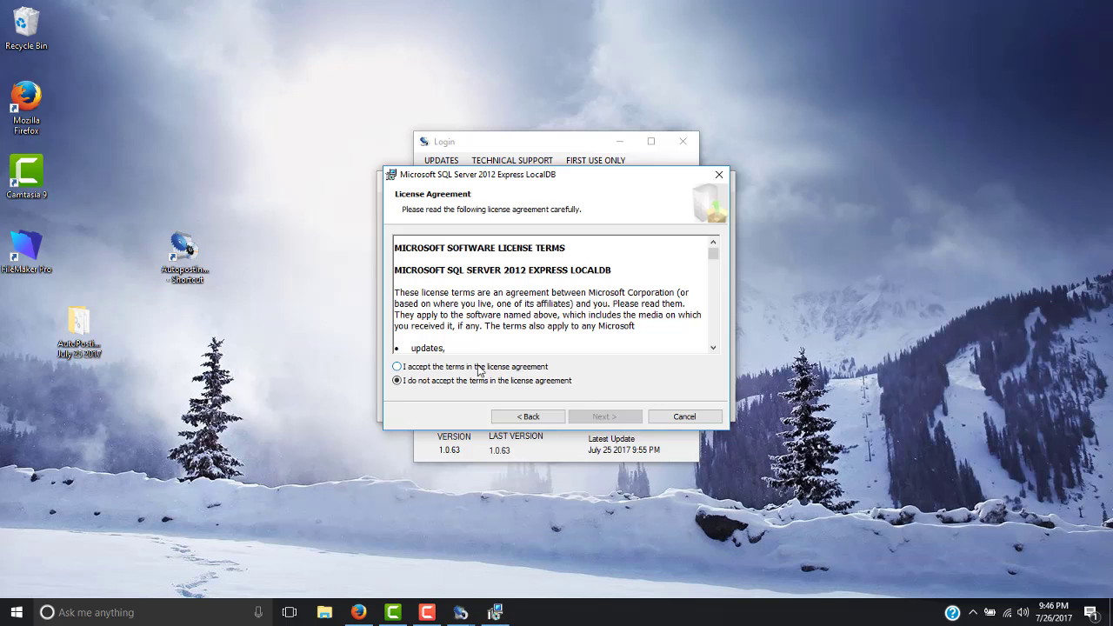
{"action": "left_click", "coordinate": [477, 368]}
{"action": "left_click", "coordinate": [623, 422]}
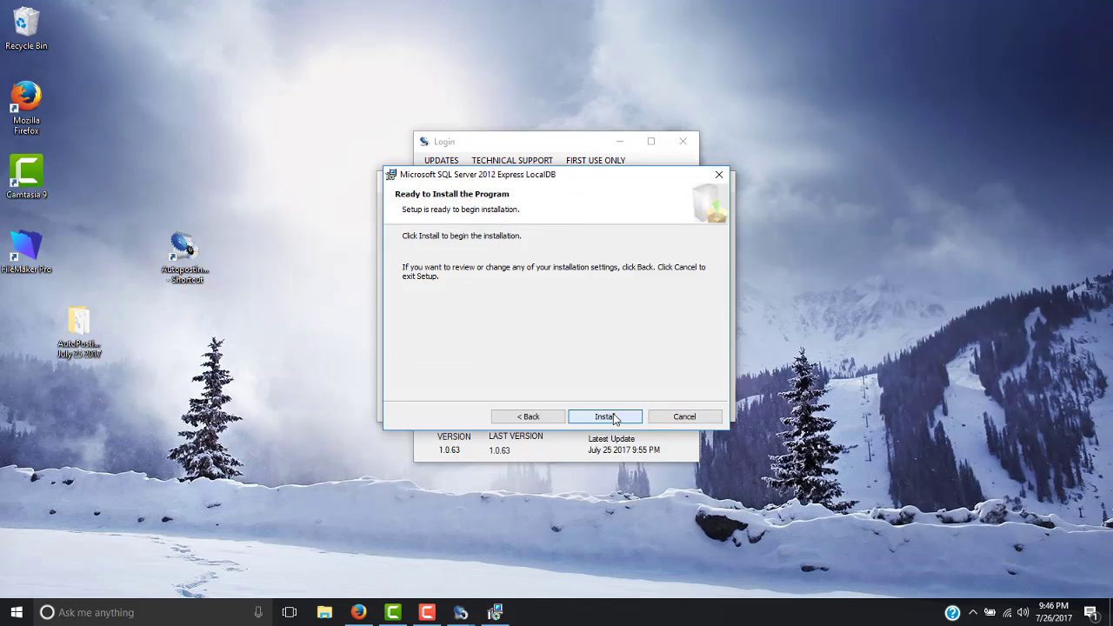
{"action": "left_click", "coordinate": [613, 417]}
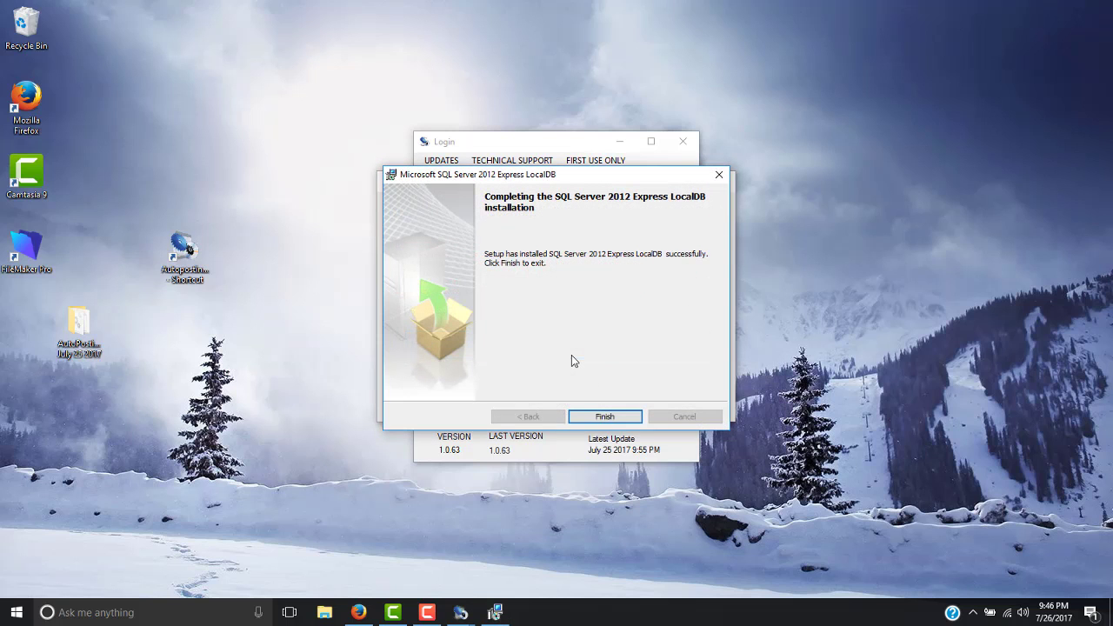
{"action": "left_click", "coordinate": [607, 416]}
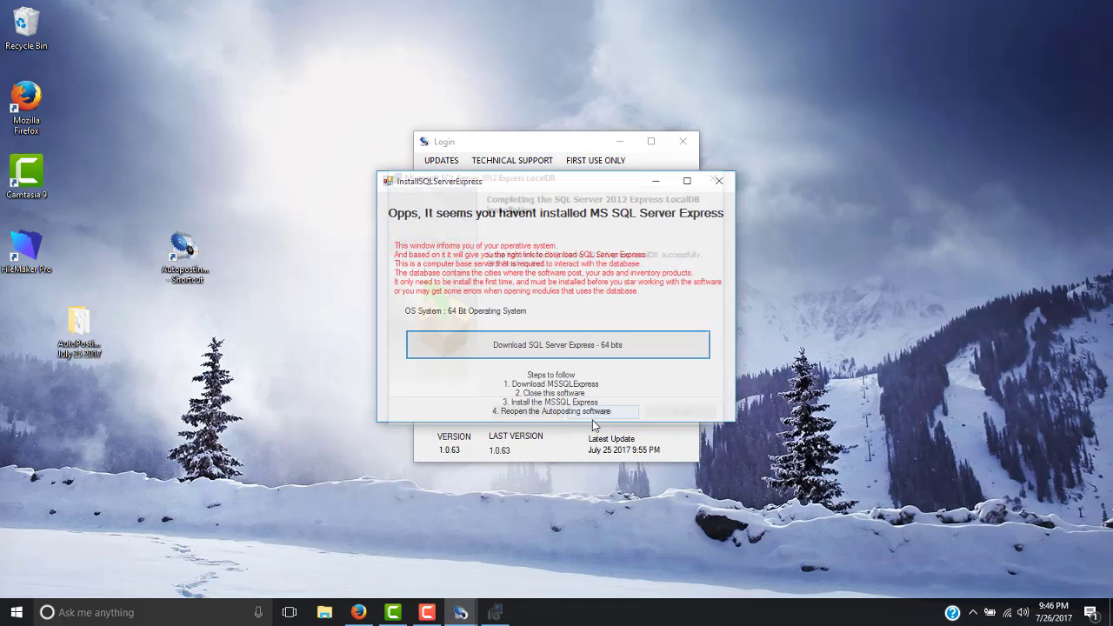
Step: Dismiss the SQL Server warning, log in, and open Craigslist > Craigslist Auto Posting
{"action": "left_click", "coordinate": [720, 182]}
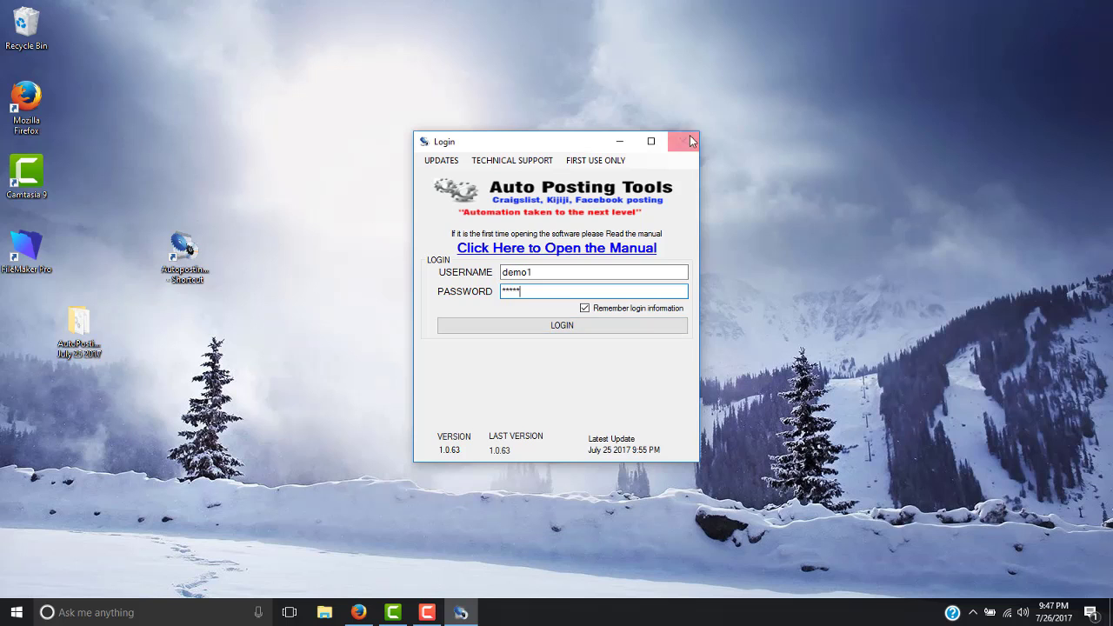
{"action": "left_click", "coordinate": [561, 325]}
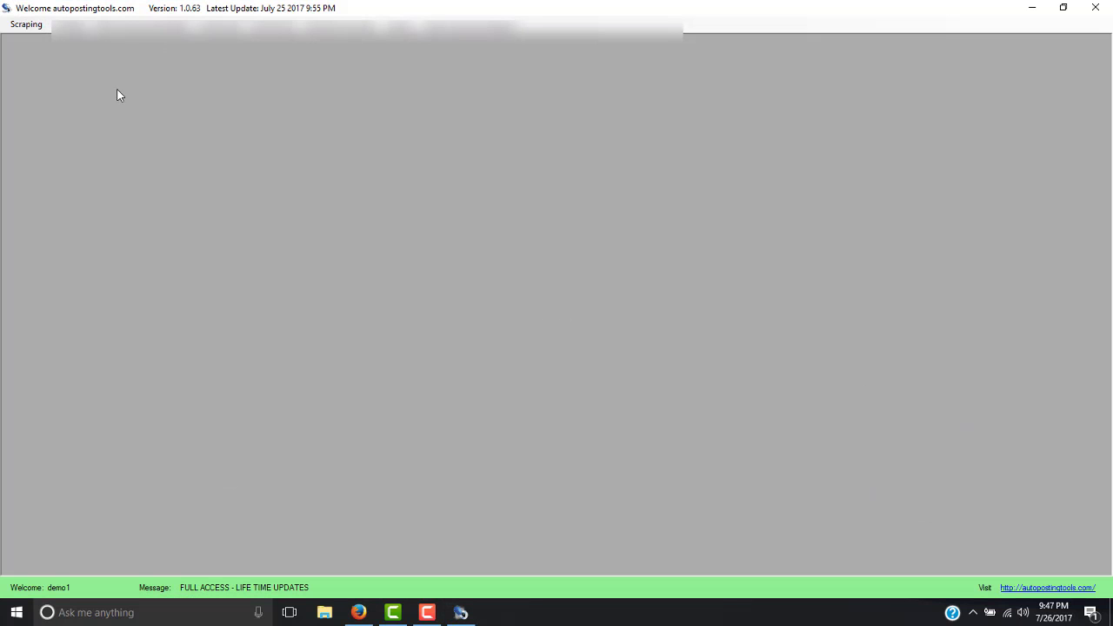
{"action": "left_click", "coordinate": [26, 25]}
{"action": "mouse_move", "coordinate": [143, 24]}
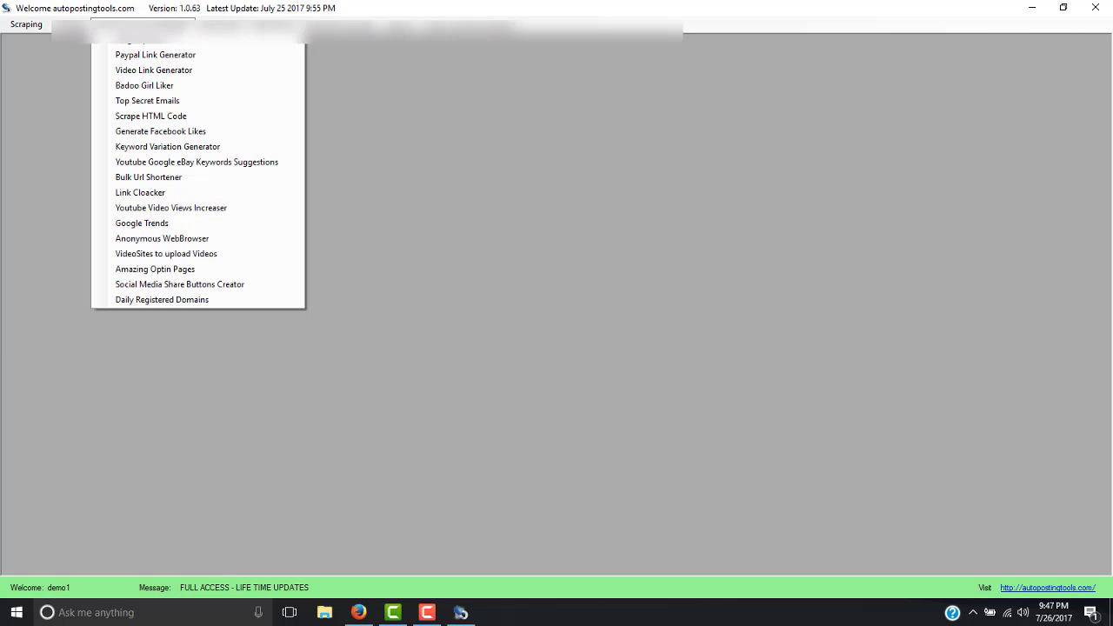
{"action": "mouse_move", "coordinate": [335, 17]}
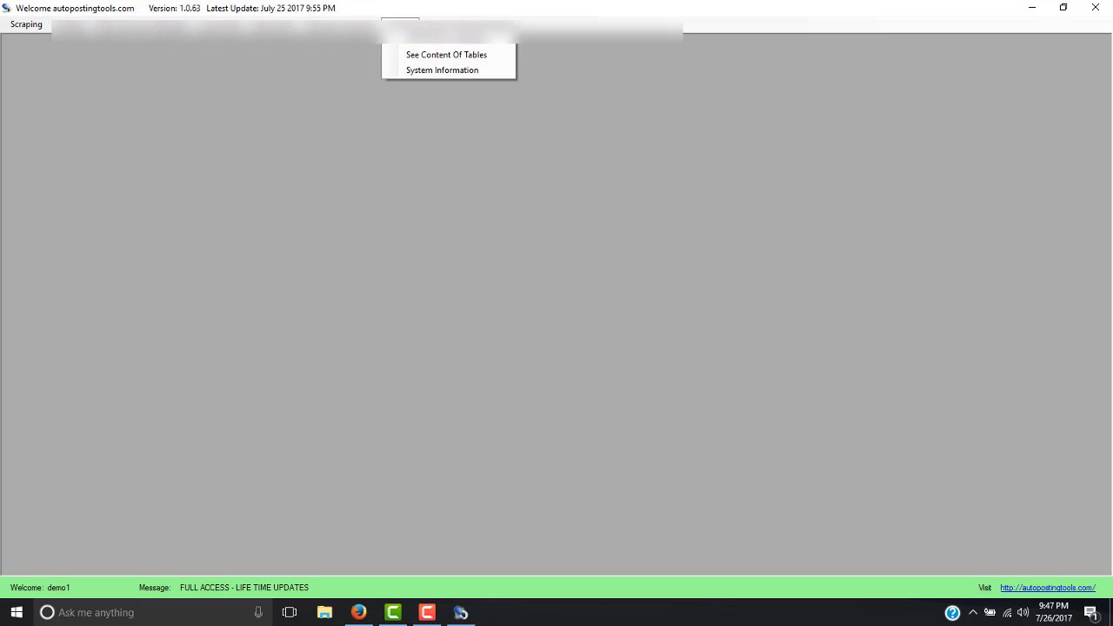
{"action": "mouse_move", "coordinate": [69, 25]}
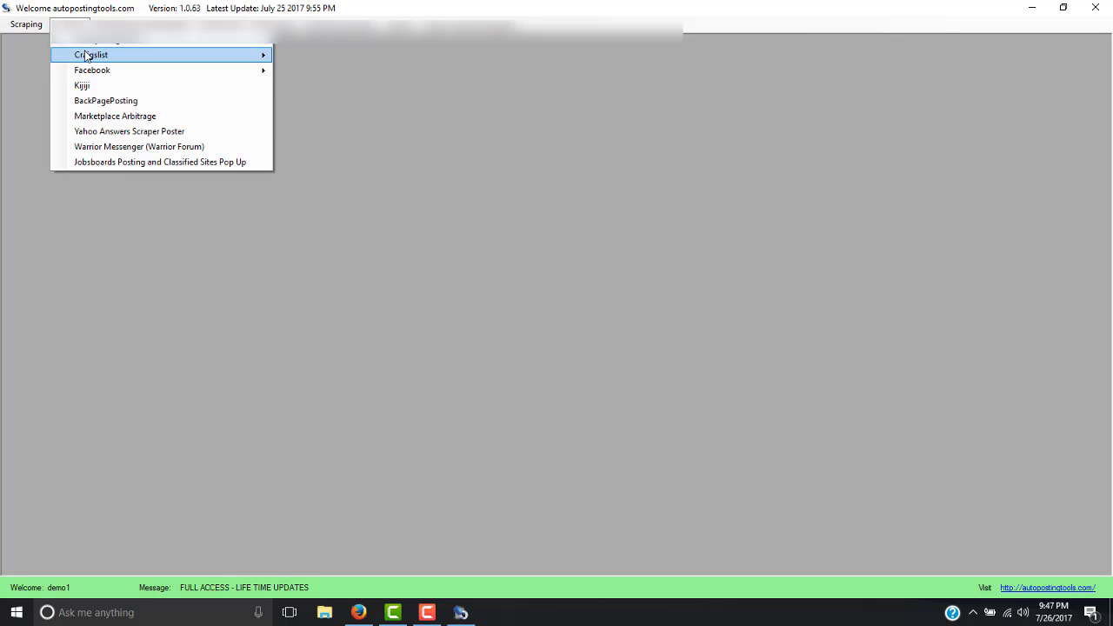
{"action": "mouse_move", "coordinate": [94, 55]}
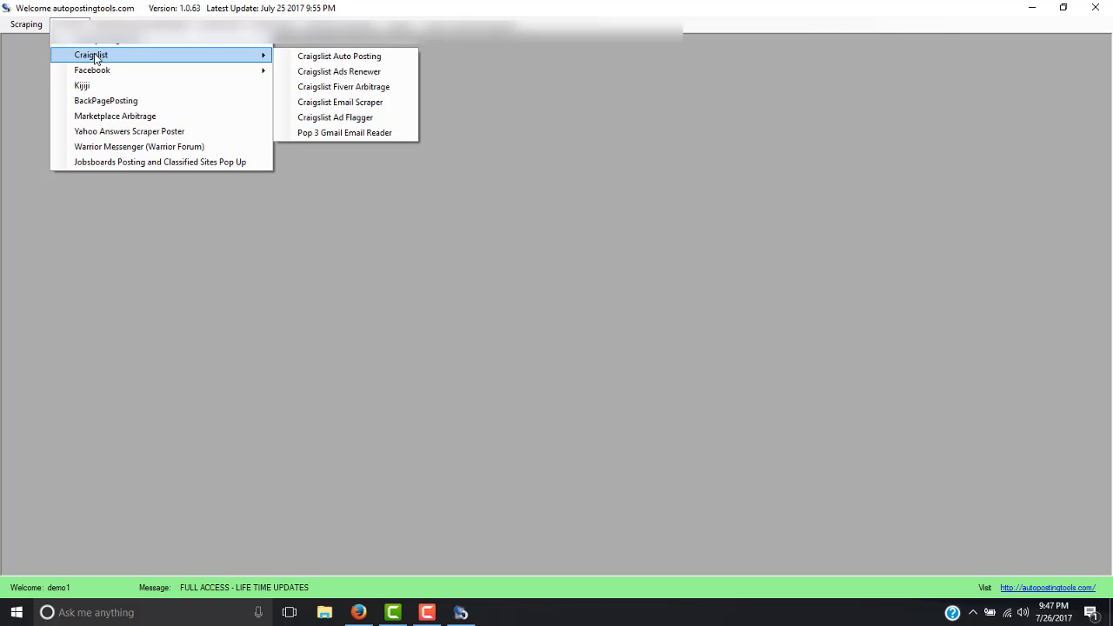
{"action": "left_click", "coordinate": [303, 56]}
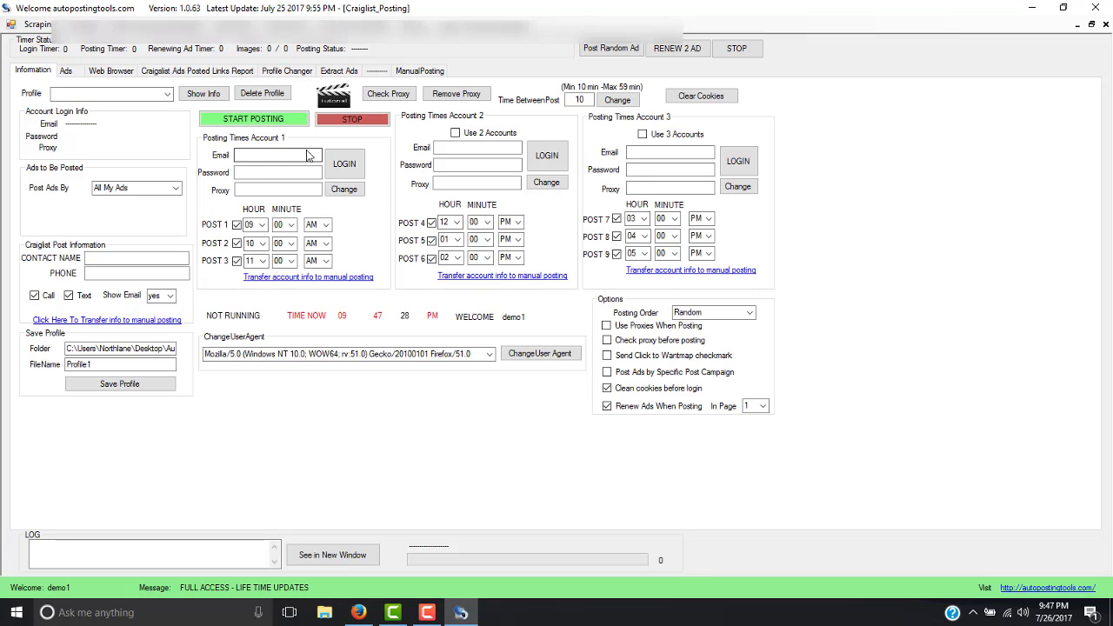
Step: On the Ads tab, start a New Ad and browse the LOCATION dropdown
{"action": "left_click", "coordinate": [70, 72]}
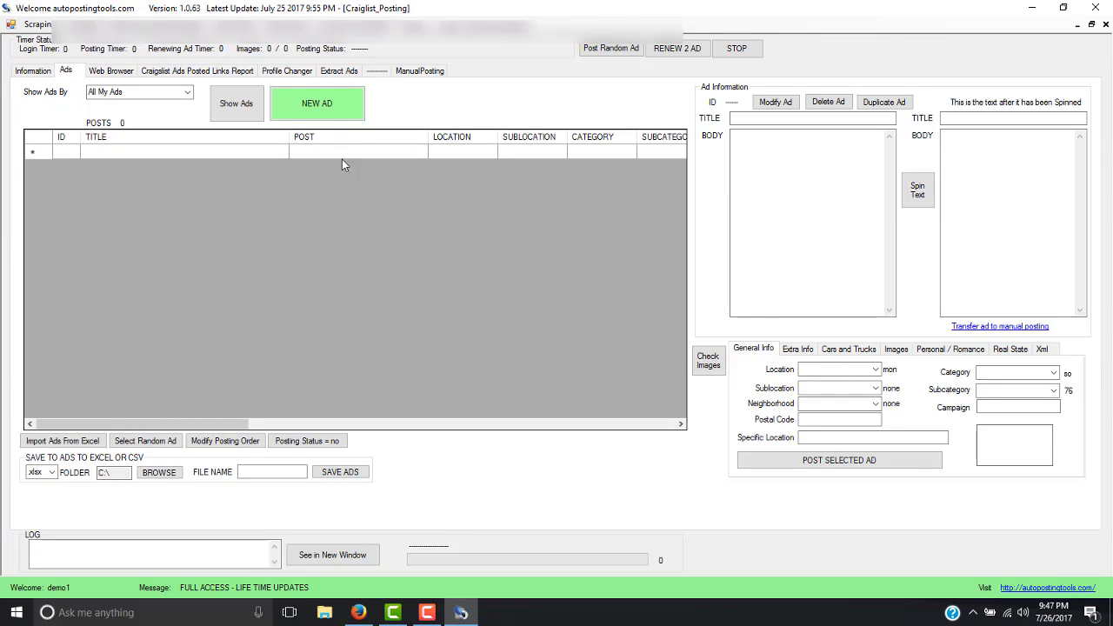
{"action": "left_click", "coordinate": [330, 106]}
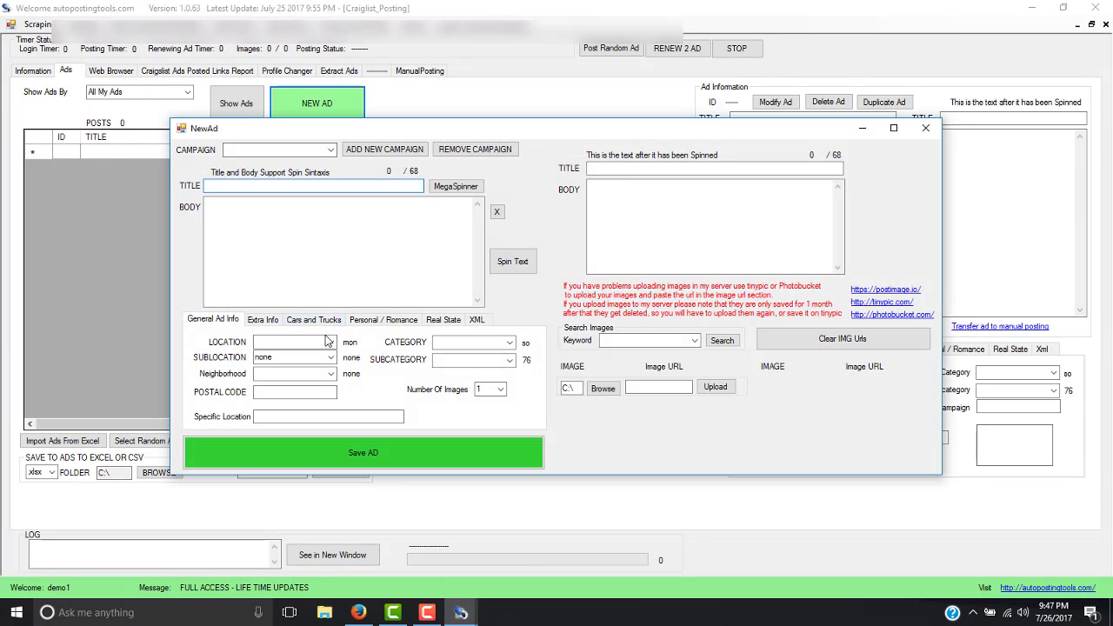
{"action": "left_click", "coordinate": [329, 342]}
{"action": "scroll", "coordinate": [296, 424], "scroll_direction": "down", "scroll_amount": 20}
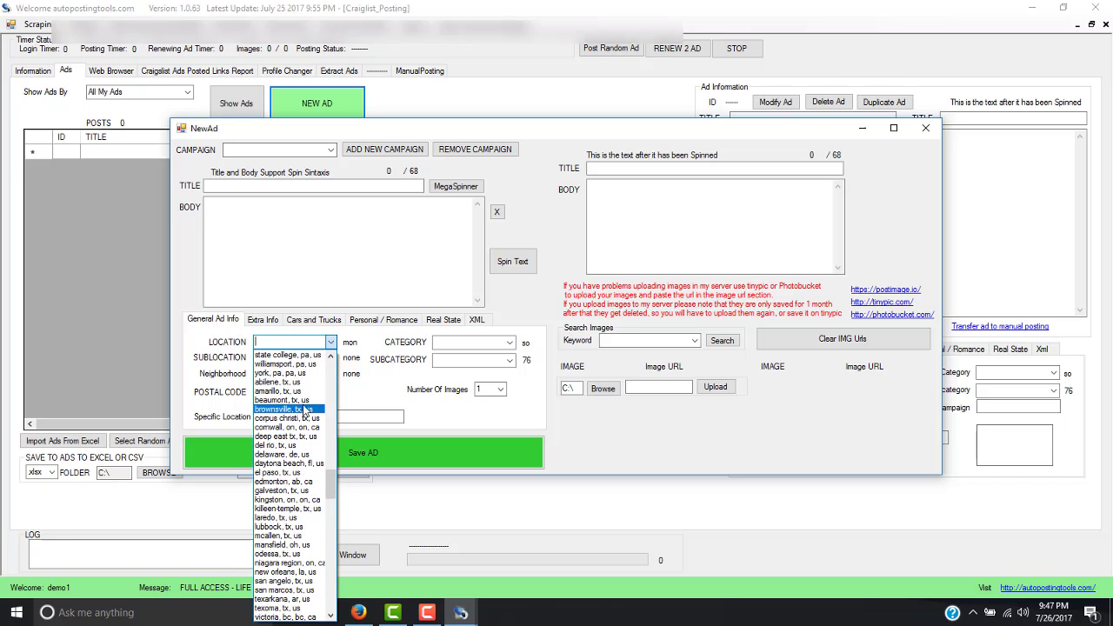
Step: Leave LOCATION empty and close the New Ad form without saving
{"action": "left_click", "coordinate": [331, 343]}
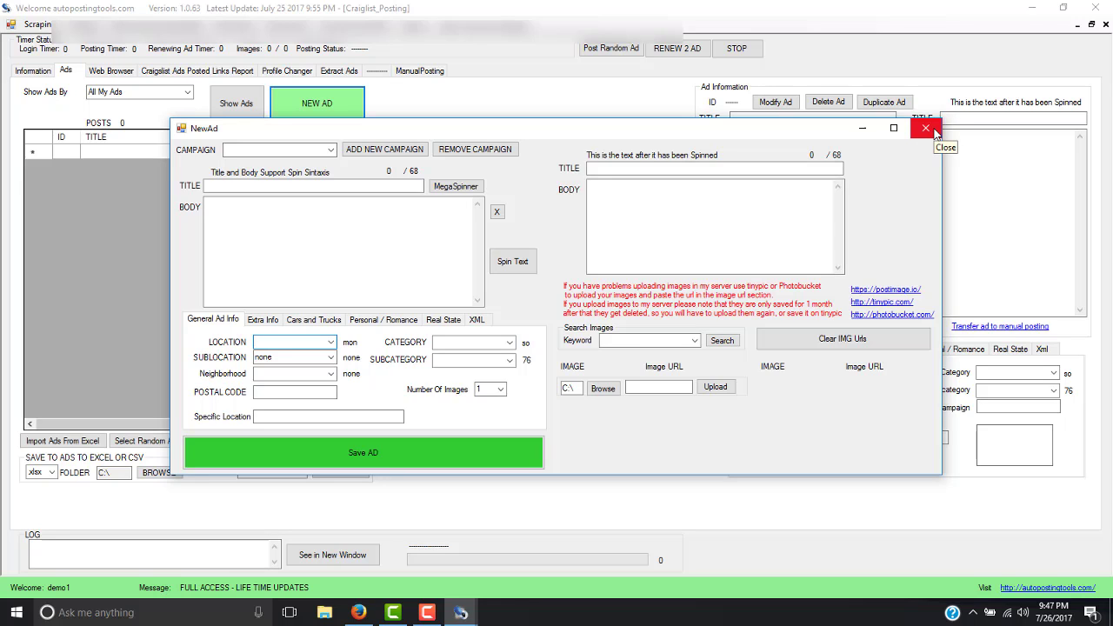
{"action": "left_click", "coordinate": [332, 343]}
{"action": "left_click", "coordinate": [332, 343]}
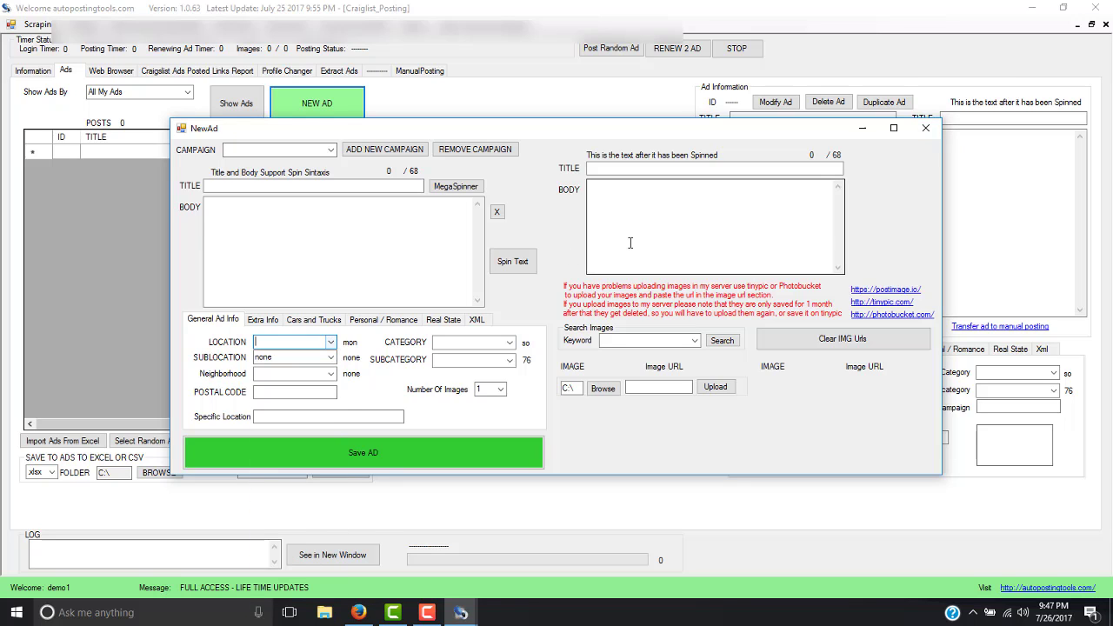
{"action": "left_click", "coordinate": [935, 132]}
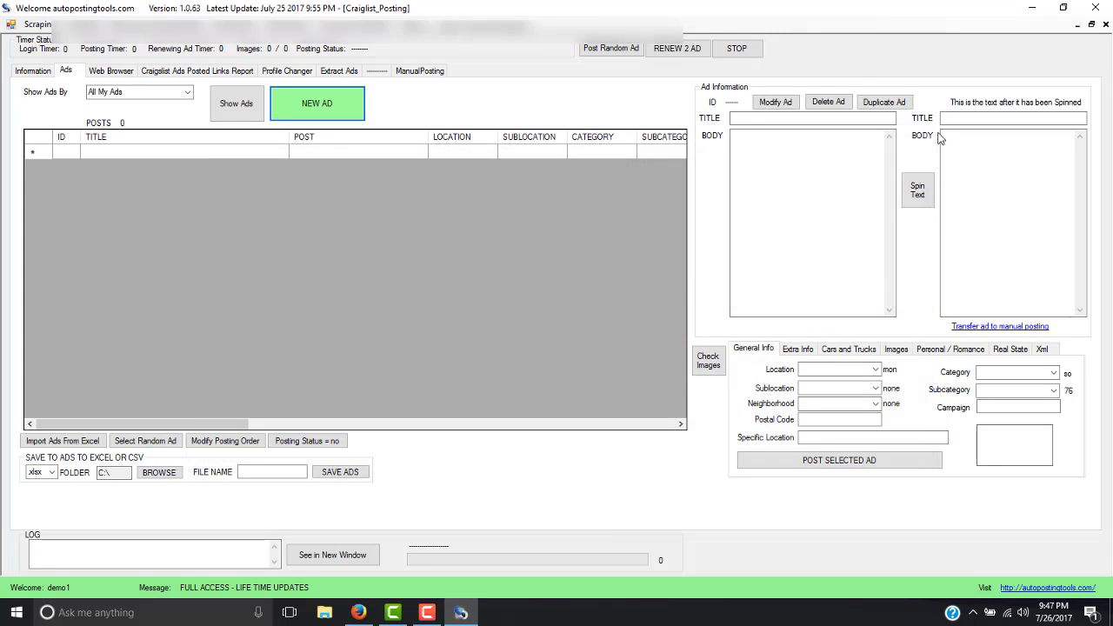